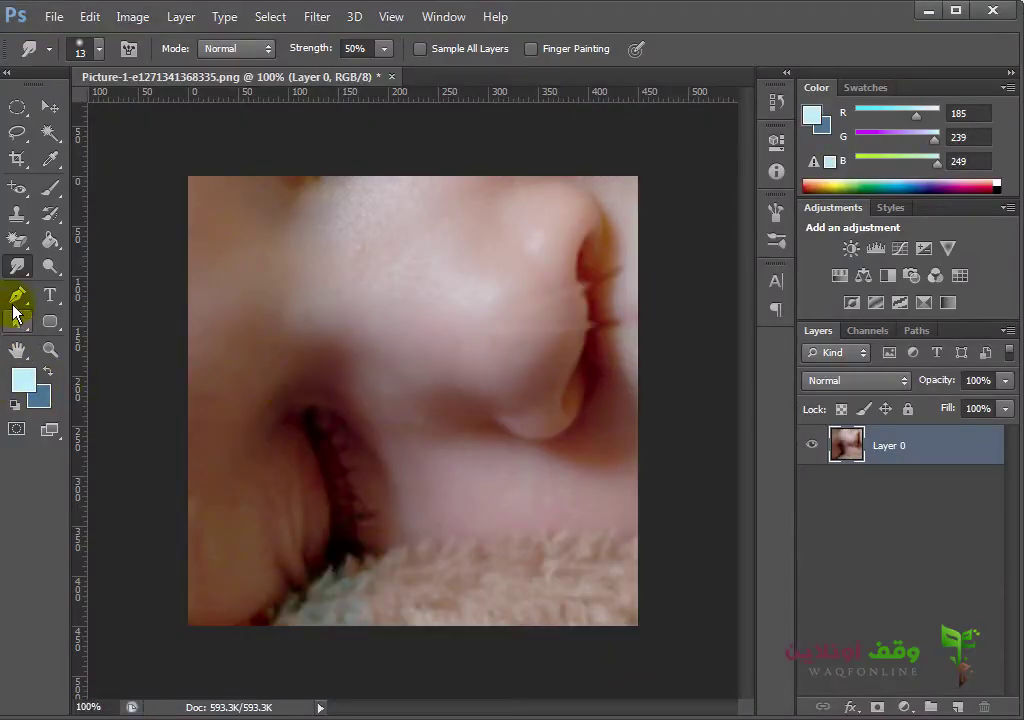
Step: Show the Blur/Sharpen/Smudge tool flyout on the face photo, pointing at the Smudge Tool
right_click(19, 270)
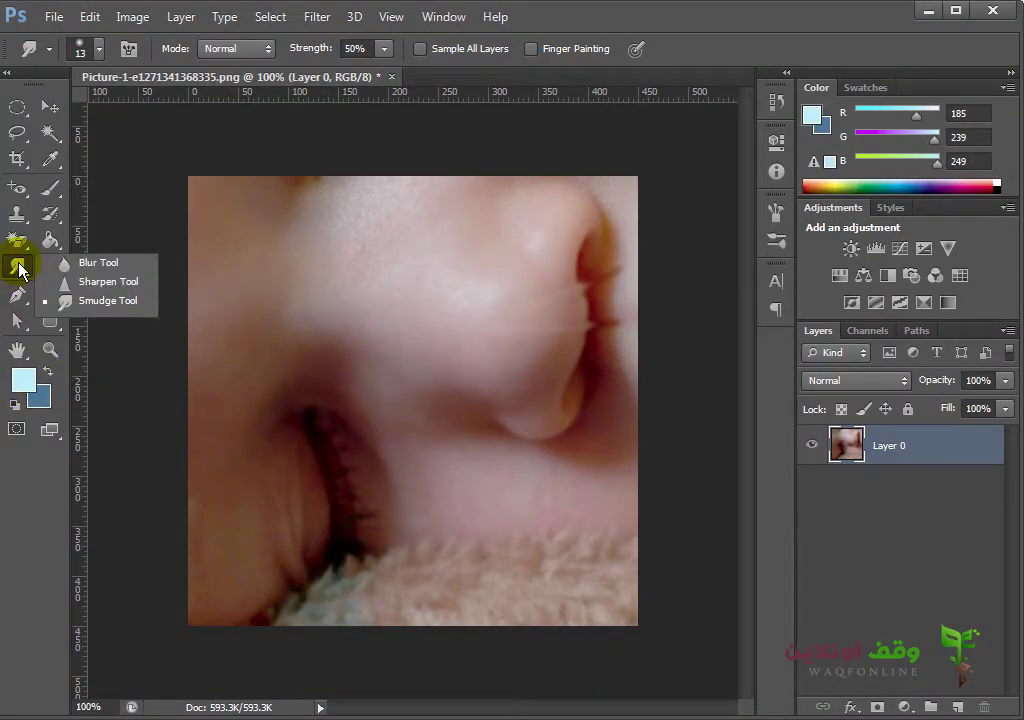
Step: Make a test smudge under the nose wing, then revert the photo to its original state via History
left_click(92, 304)
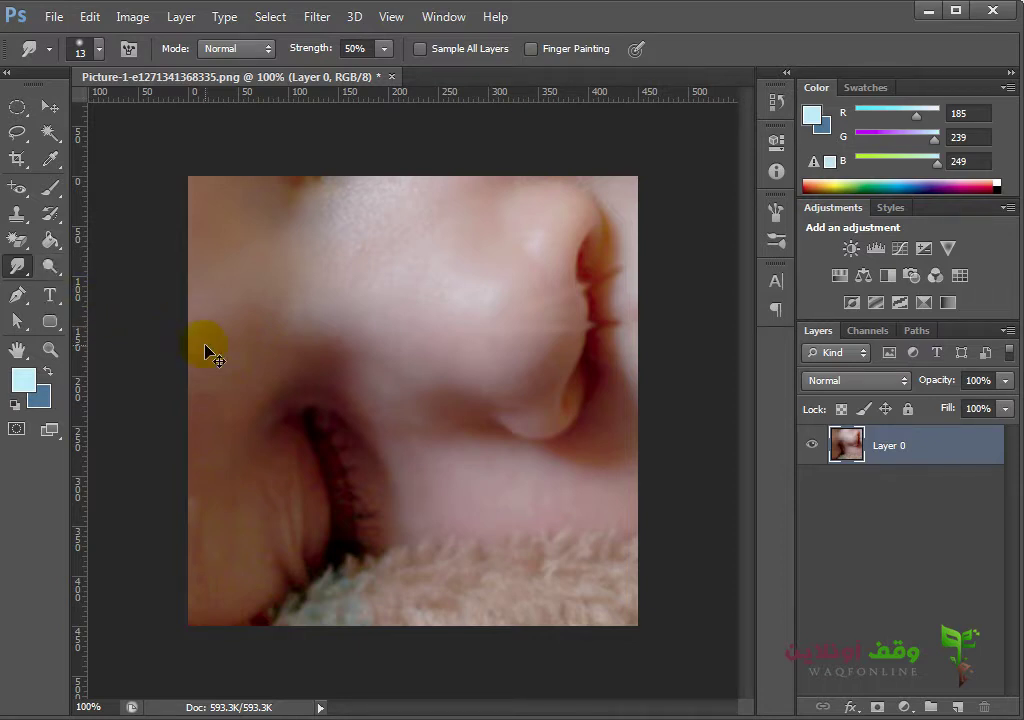
left_click_drag(528, 423, 653, 417)
left_click(776, 102)
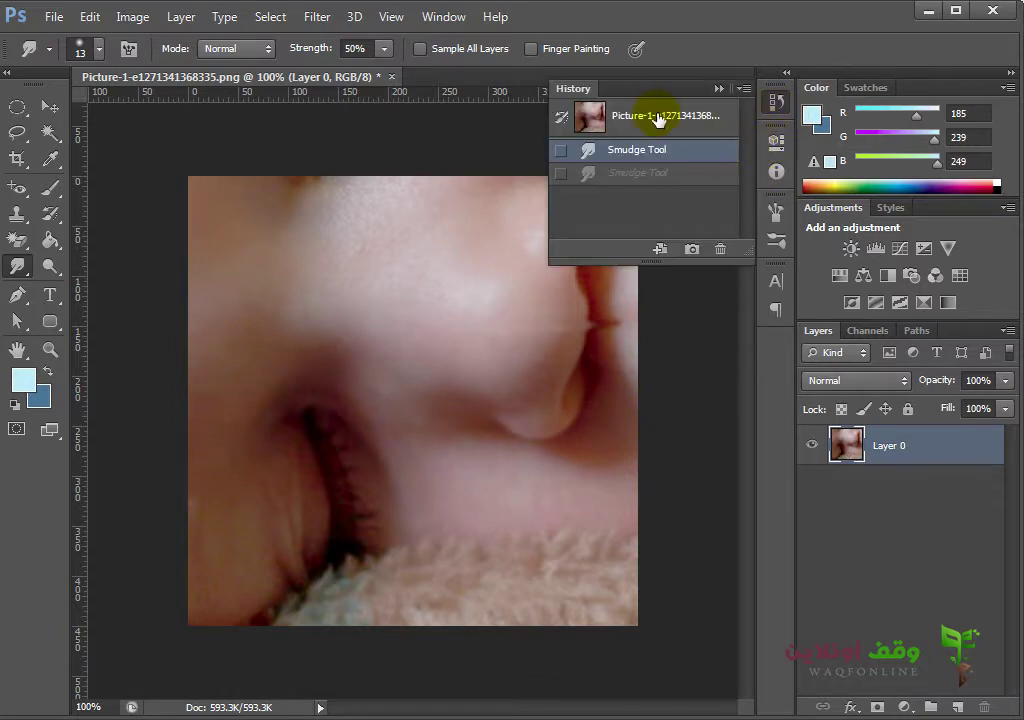
left_click(656, 118)
left_click(776, 102)
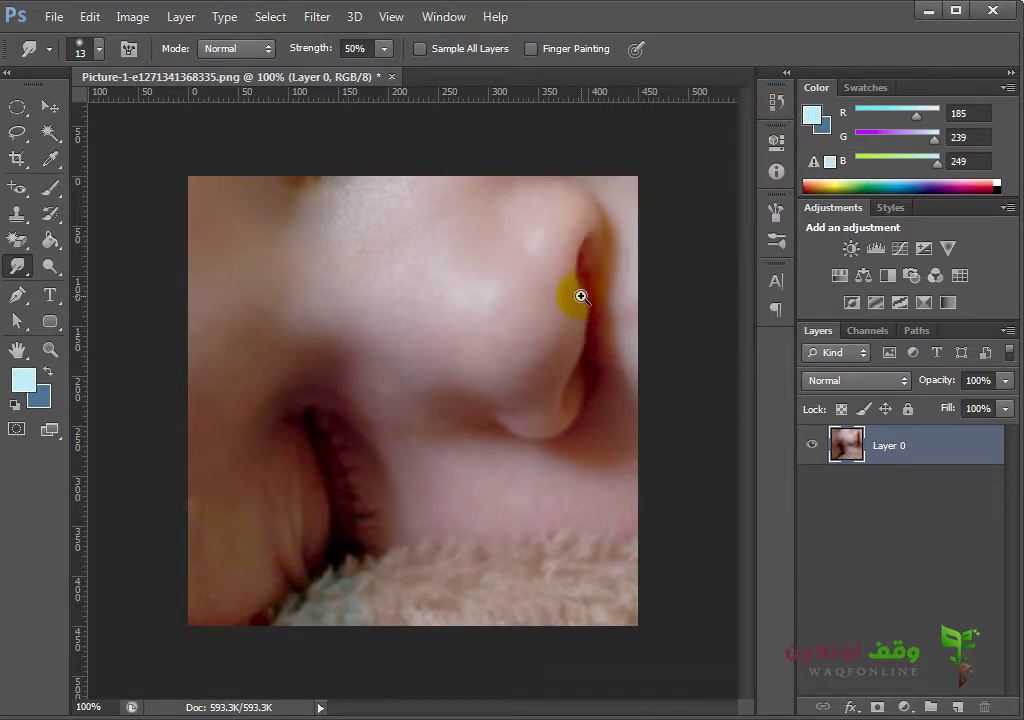
Step: At 200% zoom, smear the nostril's dark edge out to the right, then zoom to 300%
left_click_drag(569, 322, 469, 336)
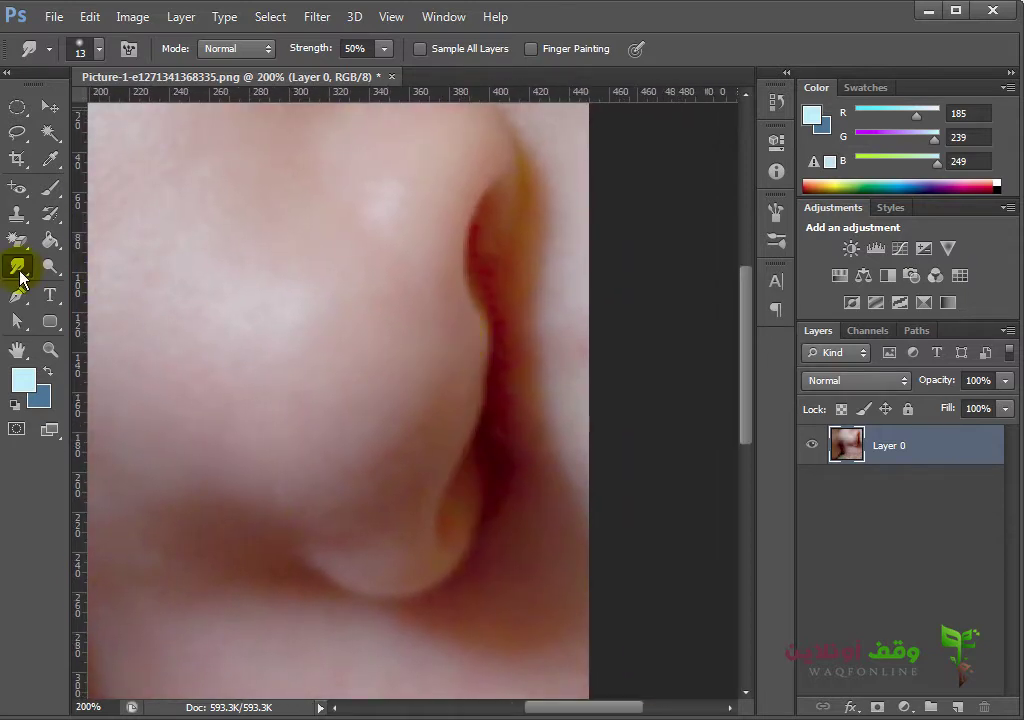
right_click(18, 272)
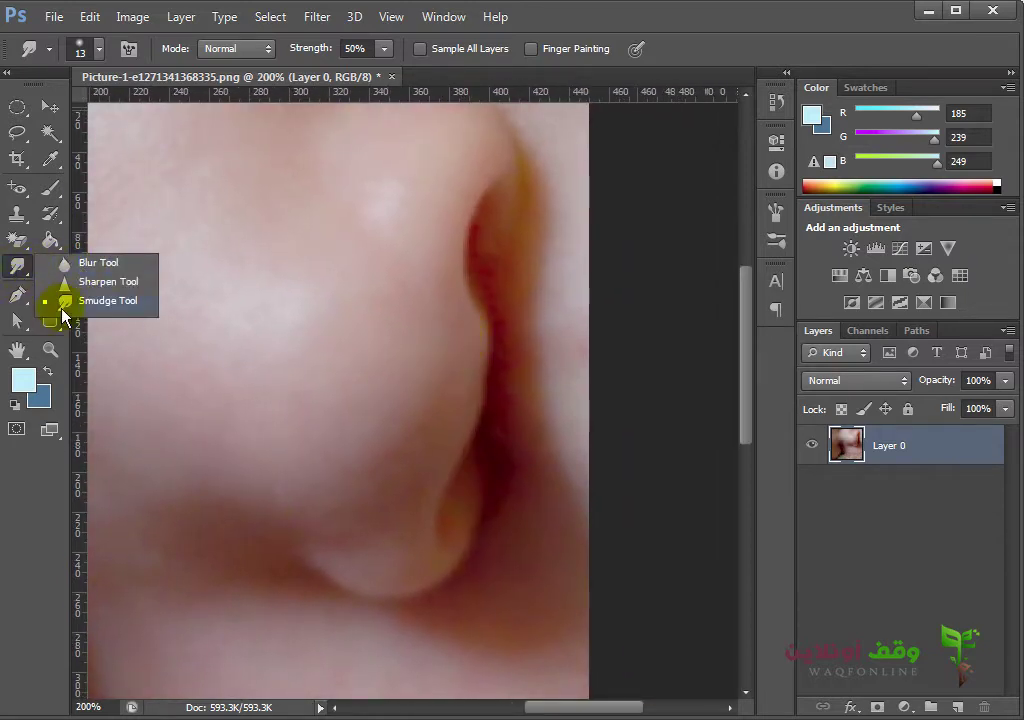
left_click(68, 302)
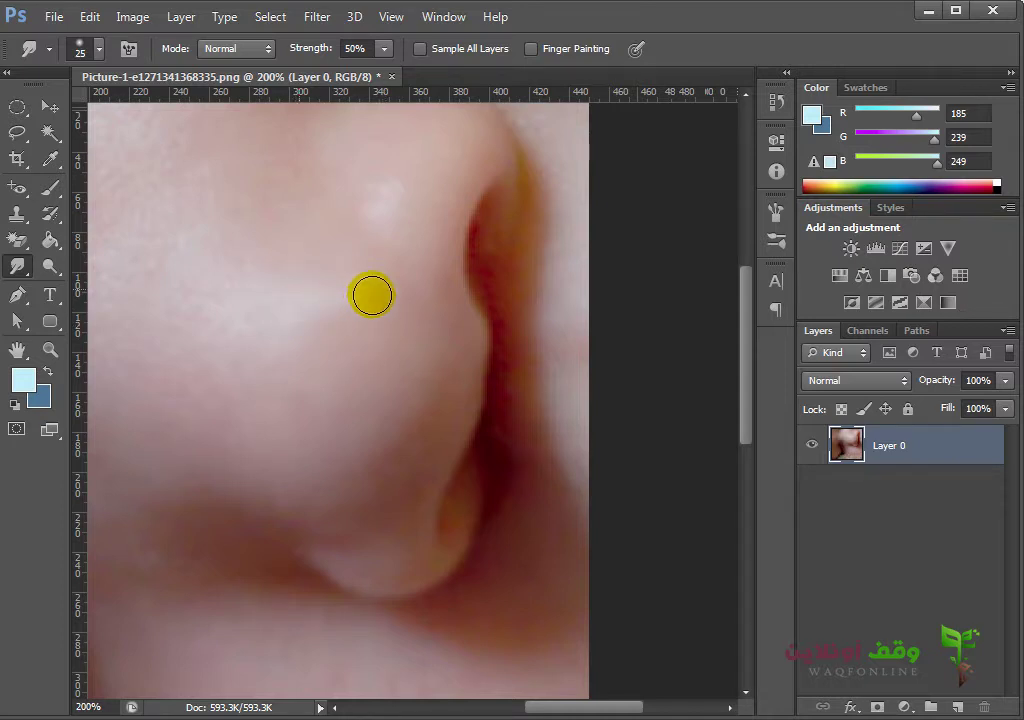
left_click_drag(370, 293, 555, 281)
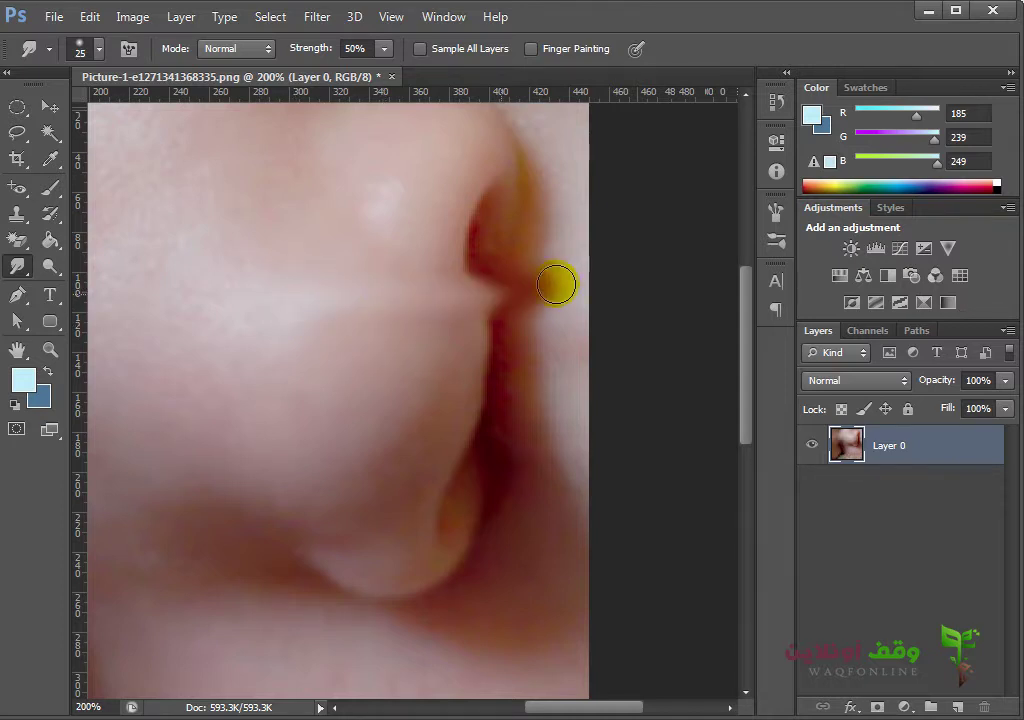
left_click(482, 338, "ctrl")
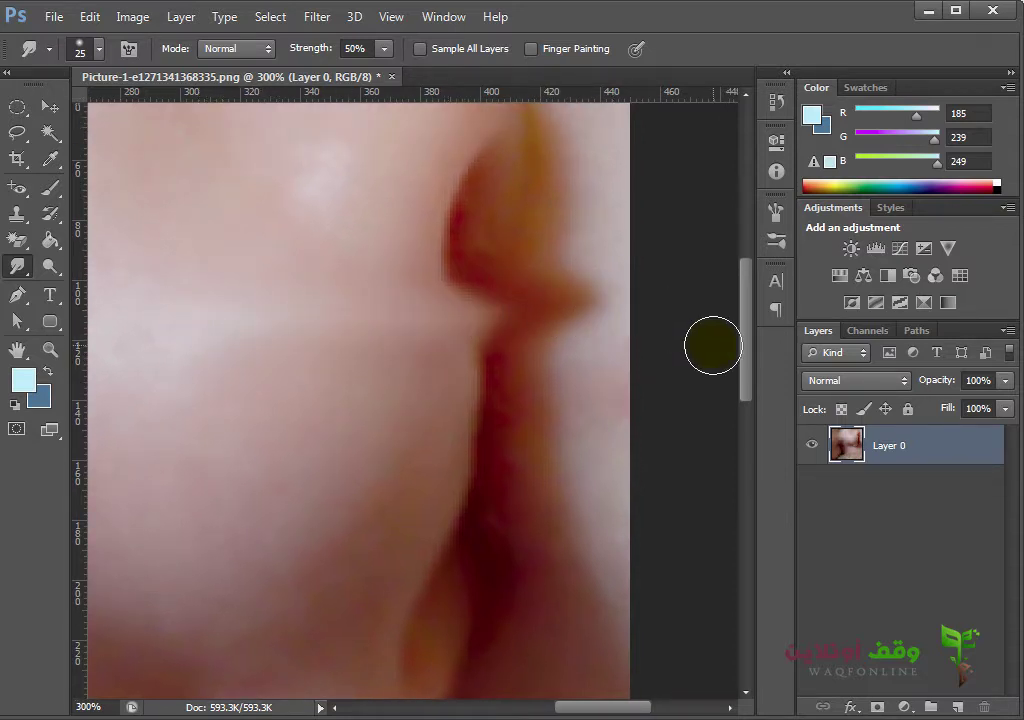
Step: Close the face photo without saving and create a new 1000×1000 white document
left_click(395, 77)
left_click(512, 290)
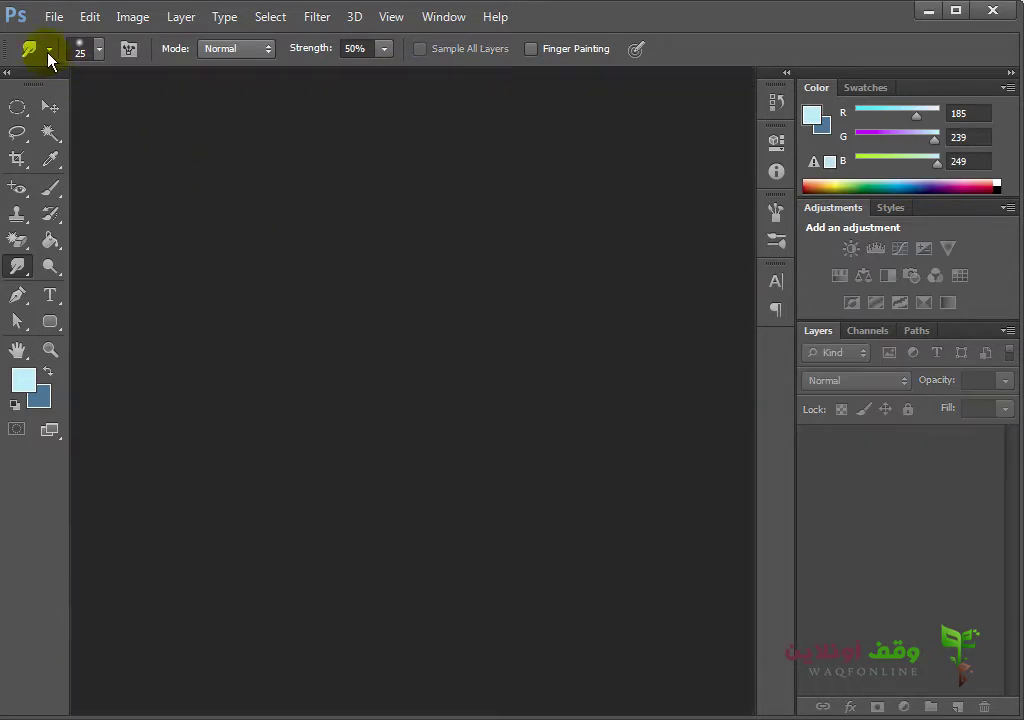
left_click(56, 22)
left_click(66, 38)
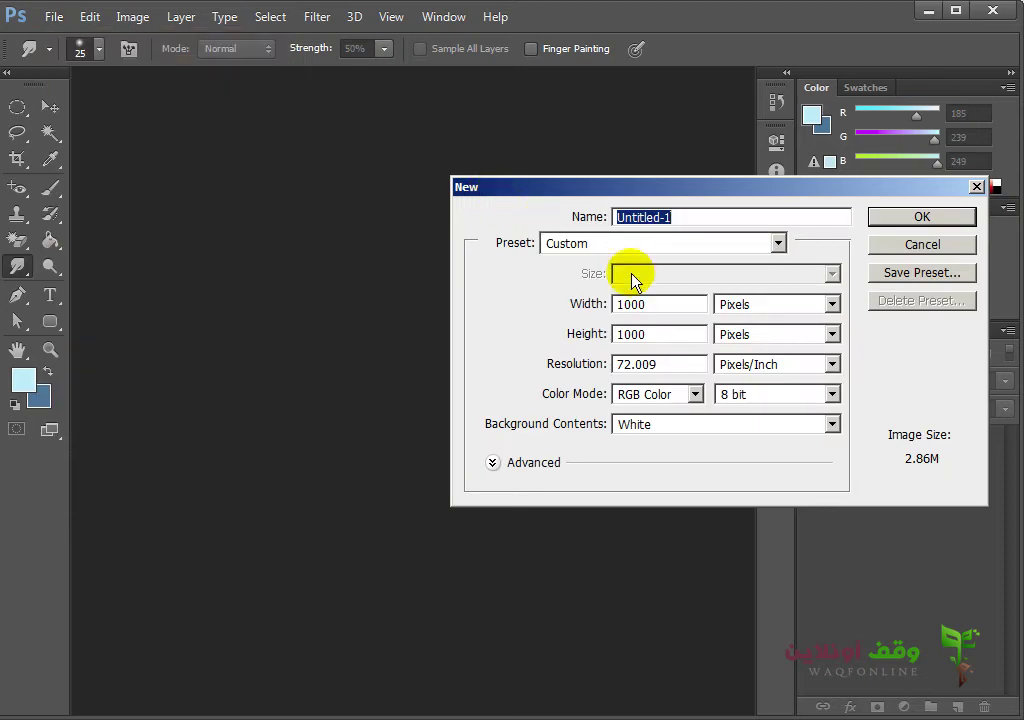
left_click(895, 222)
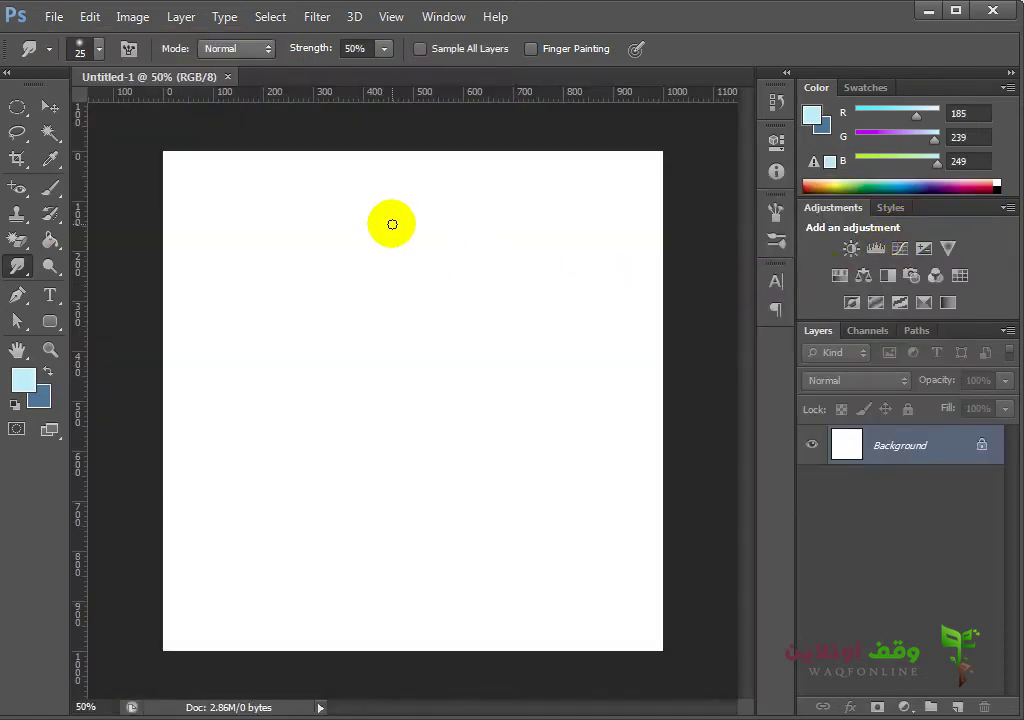
Step: On a new Layer 1, draw a circular selection upper-left and fill it with pure red
left_click_drag(14, 117, 97, 121)
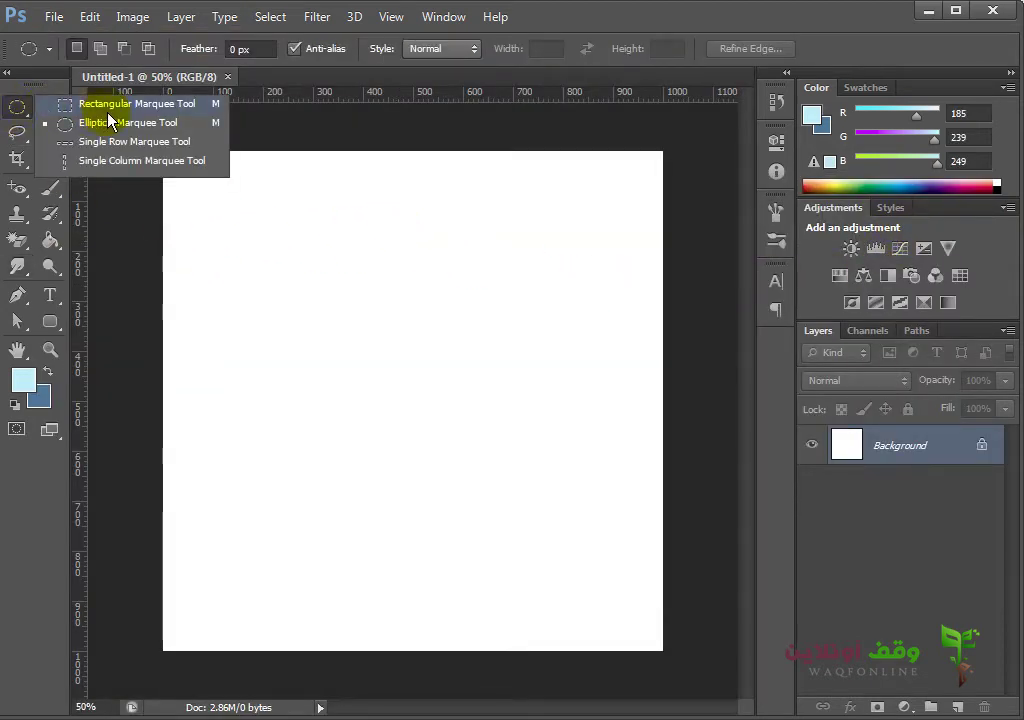
left_click(107, 124)
left_click(960, 708)
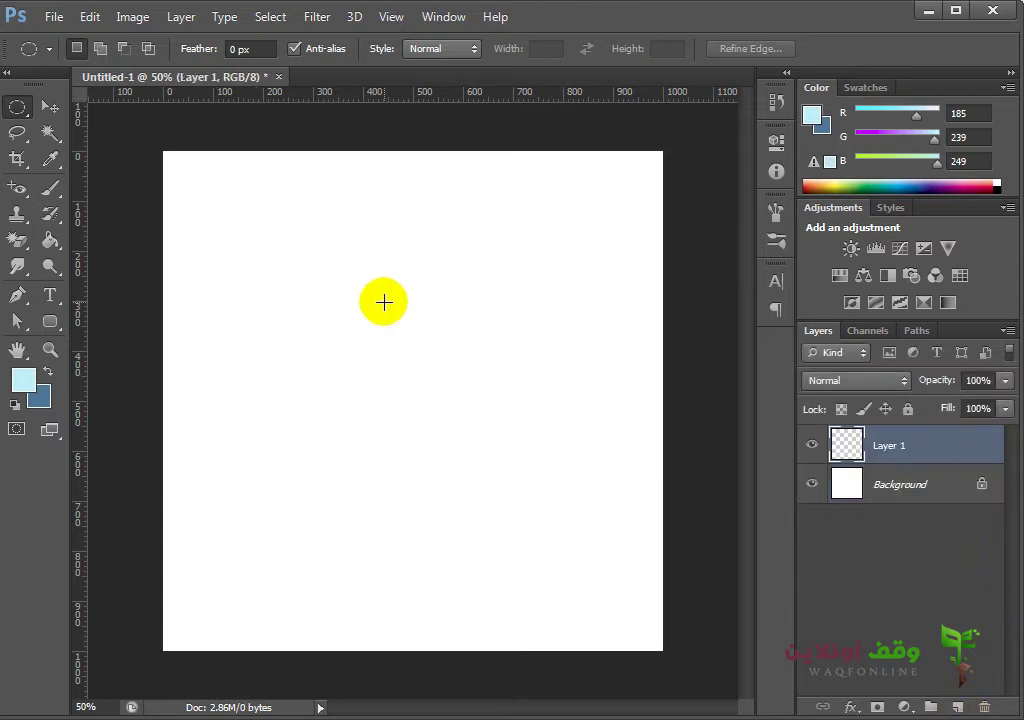
left_click_drag(383, 276, 272, 447)
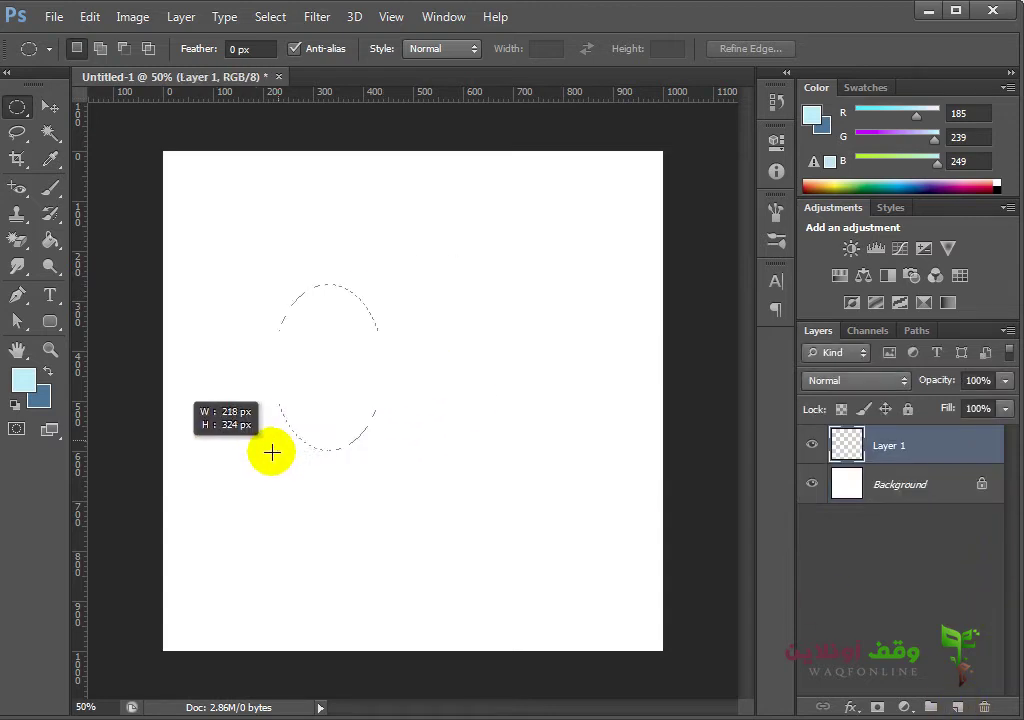
left_click(23, 380)
left_click_drag(709, 257, 697, 217)
left_click(868, 220)
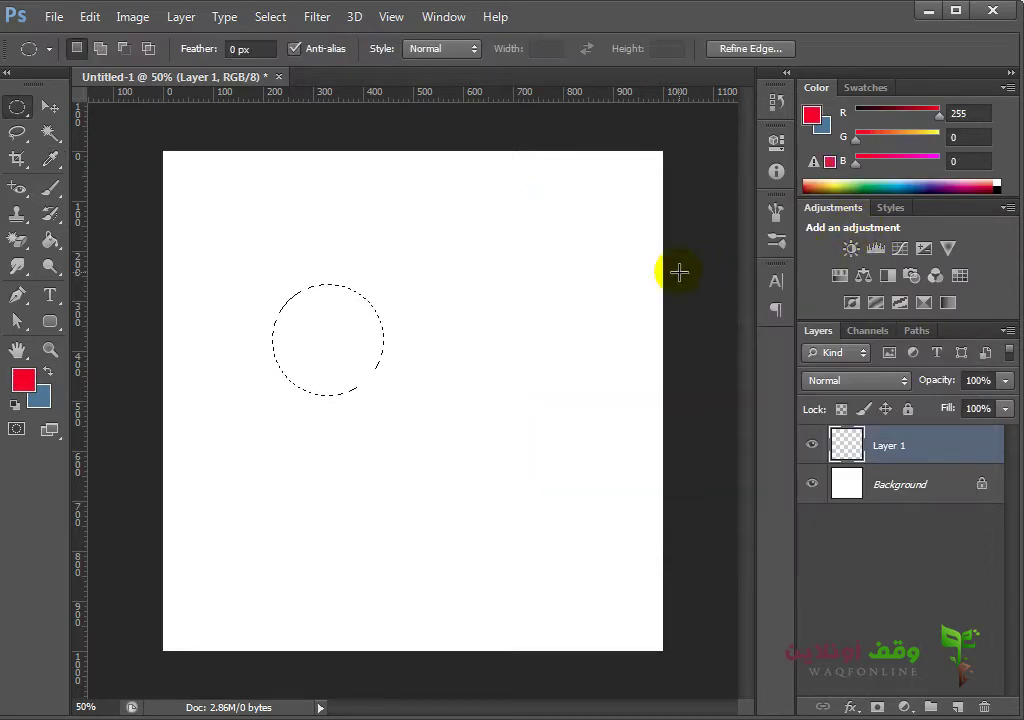
key("alt+BackSpace")
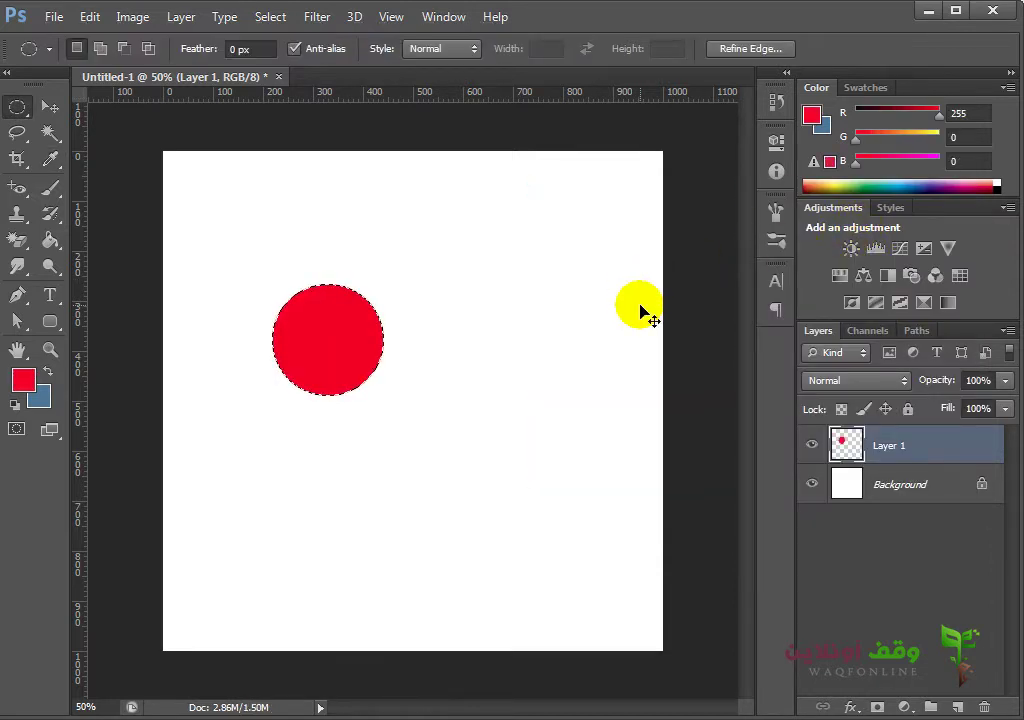
left_click(640, 312)
Step: On a new Layer 2, fill a circle with orange and move it to overlap the red circle
left_click(958, 709)
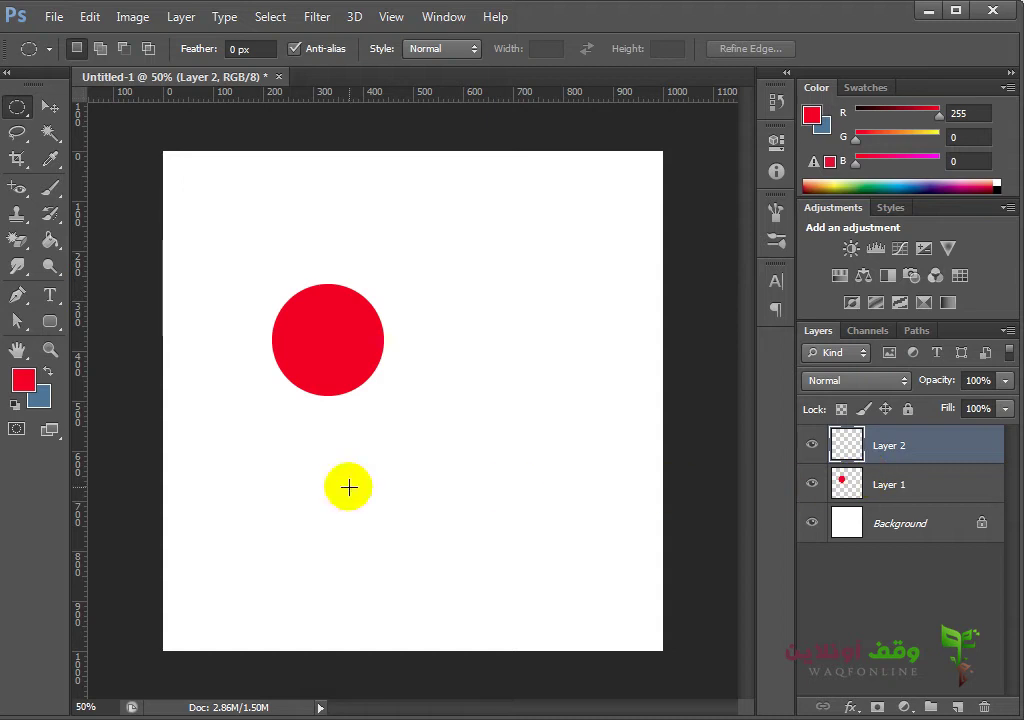
left_click(21, 383)
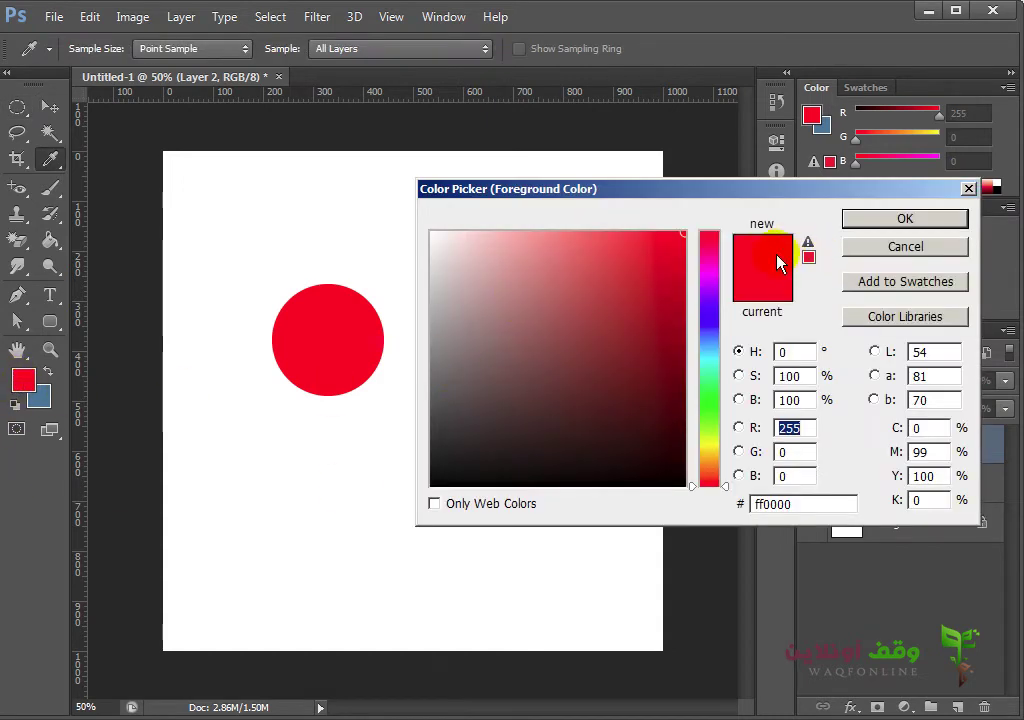
left_click(716, 463)
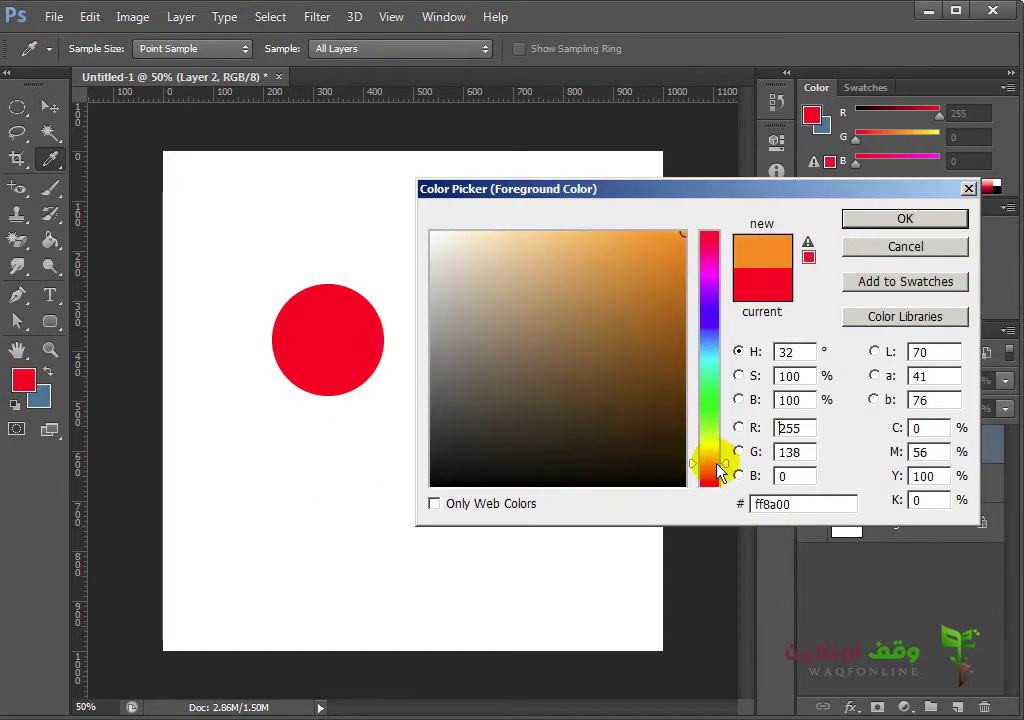
left_click(862, 222)
key("m")
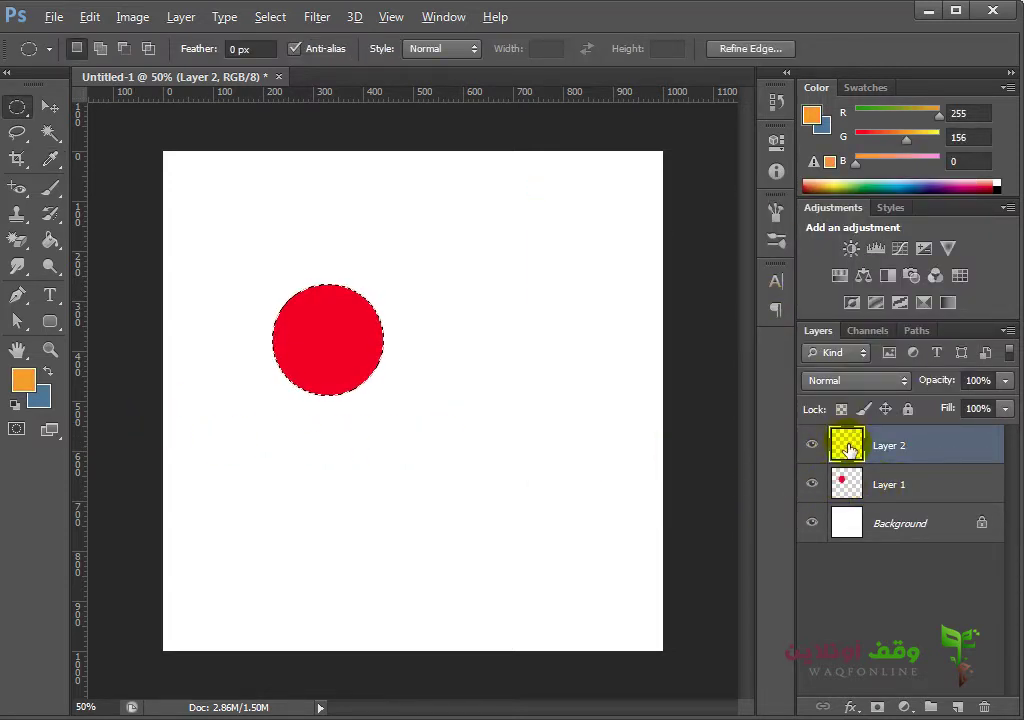
key("alt+BackSpace")
key("ctrl+d")
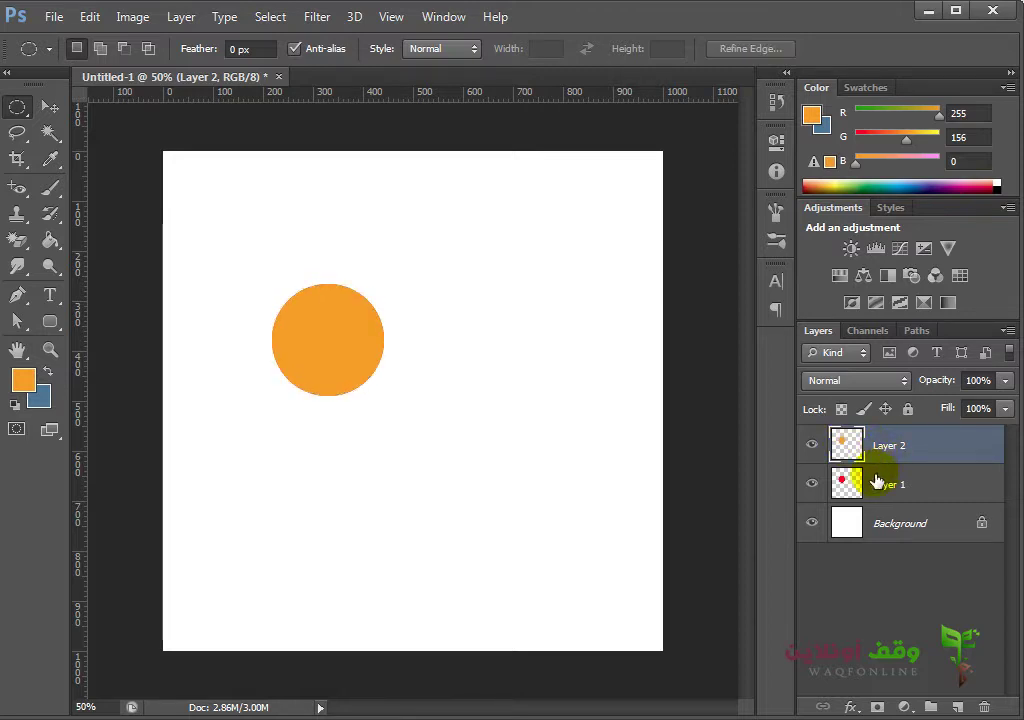
key("v")
left_click_drag(327, 353, 377, 369)
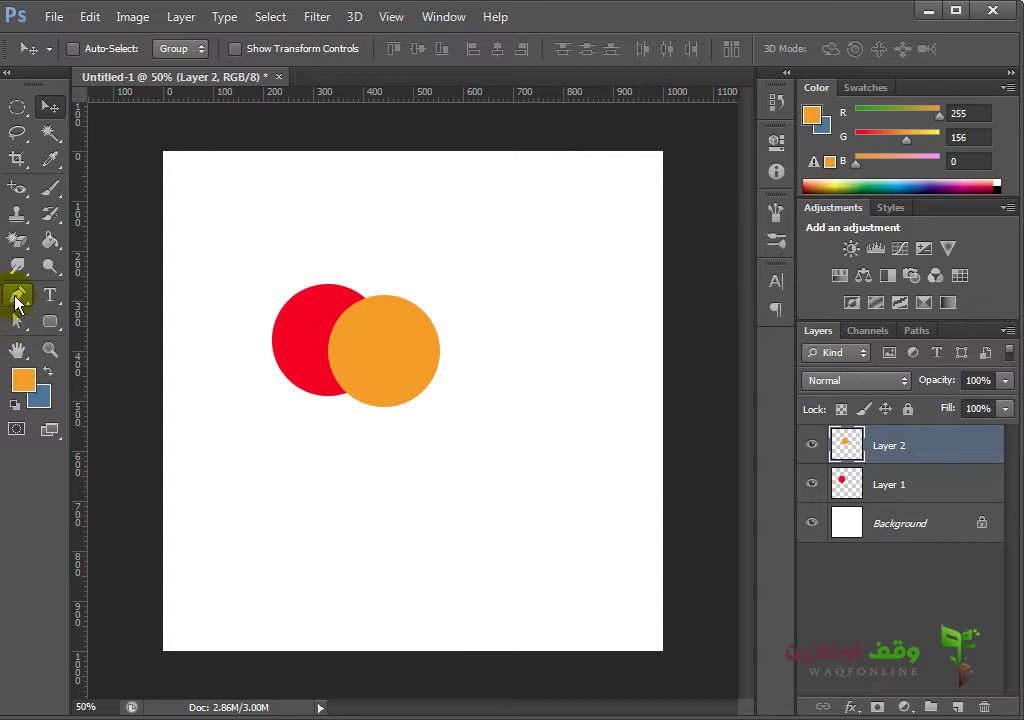
Step: Zoom in and smudge the circles' edges upward at 100% strength, streaking orange into red
left_click(16, 270)
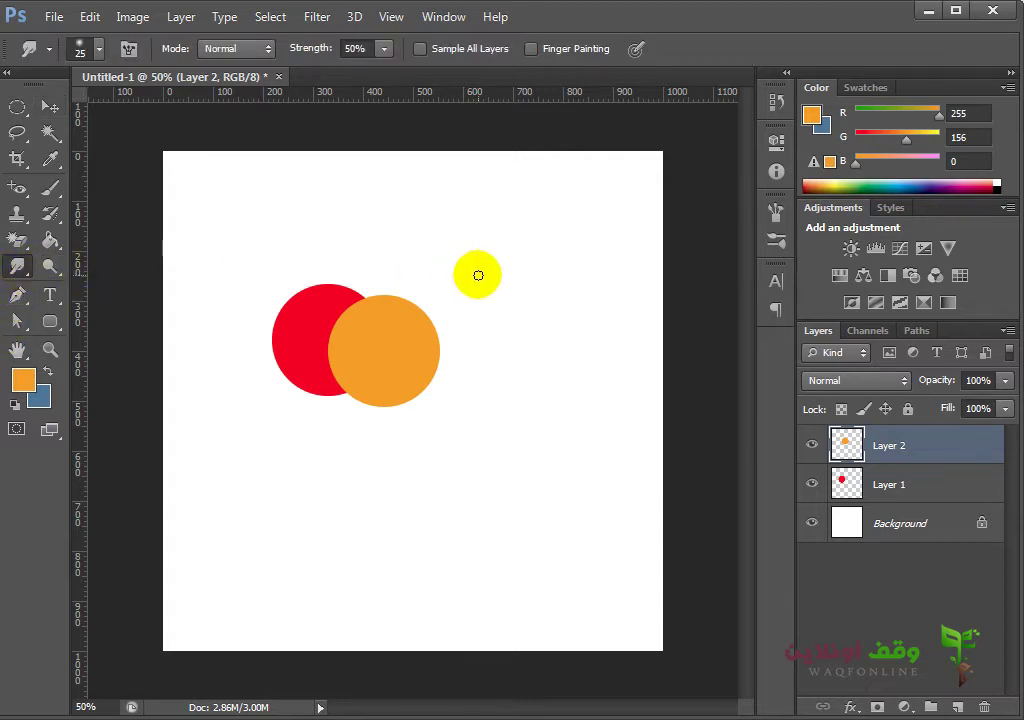
mouse_move(326, 318)
left_mouse_down()
mouse_move(336, 328)
mouse_move(315, 231)
left_mouse_up()
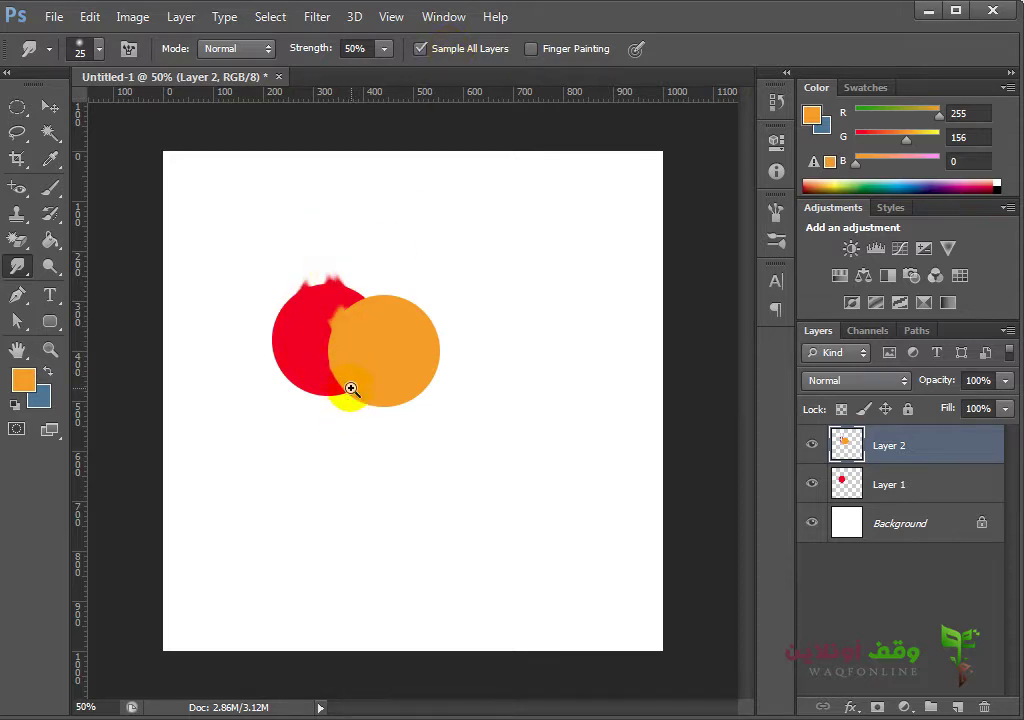
key("ctrl+plus")
key("ctrl+plus")
mouse_move(354, 336)
left_mouse_down()
mouse_move(430, 490)
mouse_move(361, 309)
left_mouse_up()
mouse_move(370, 423)
left_mouse_down()
mouse_move(391, 332)
mouse_move(375, 462)
left_mouse_up()
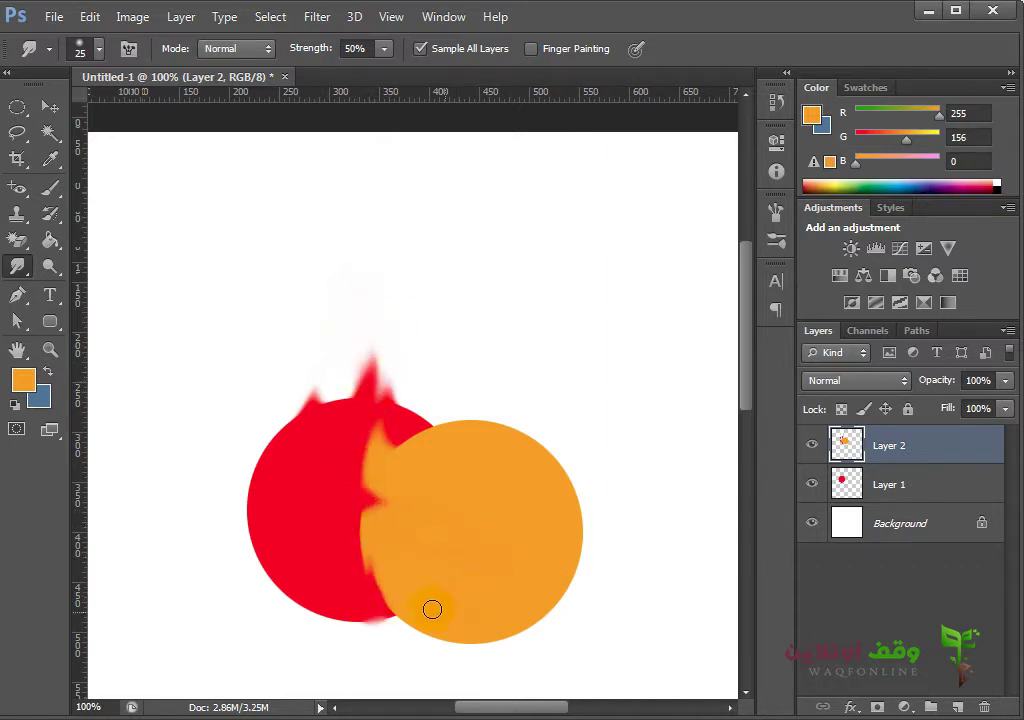
mouse_move(400, 313)
left_mouse_down()
mouse_move(347, 517)
mouse_move(500, 549)
left_mouse_up()
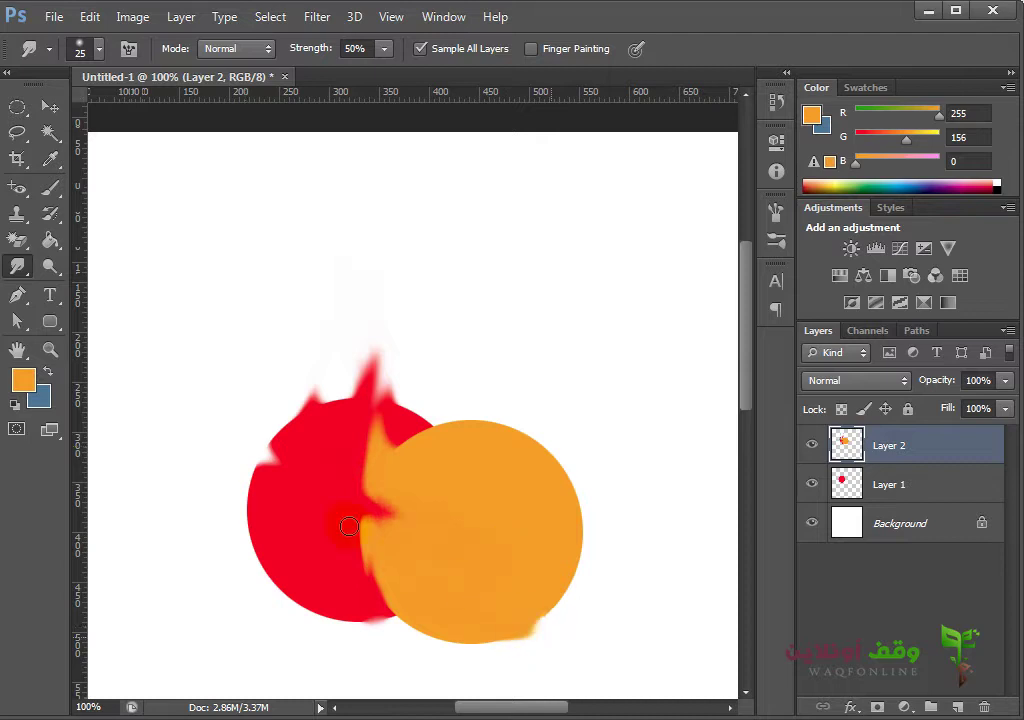
left_click_drag(222, 636, 295, 581)
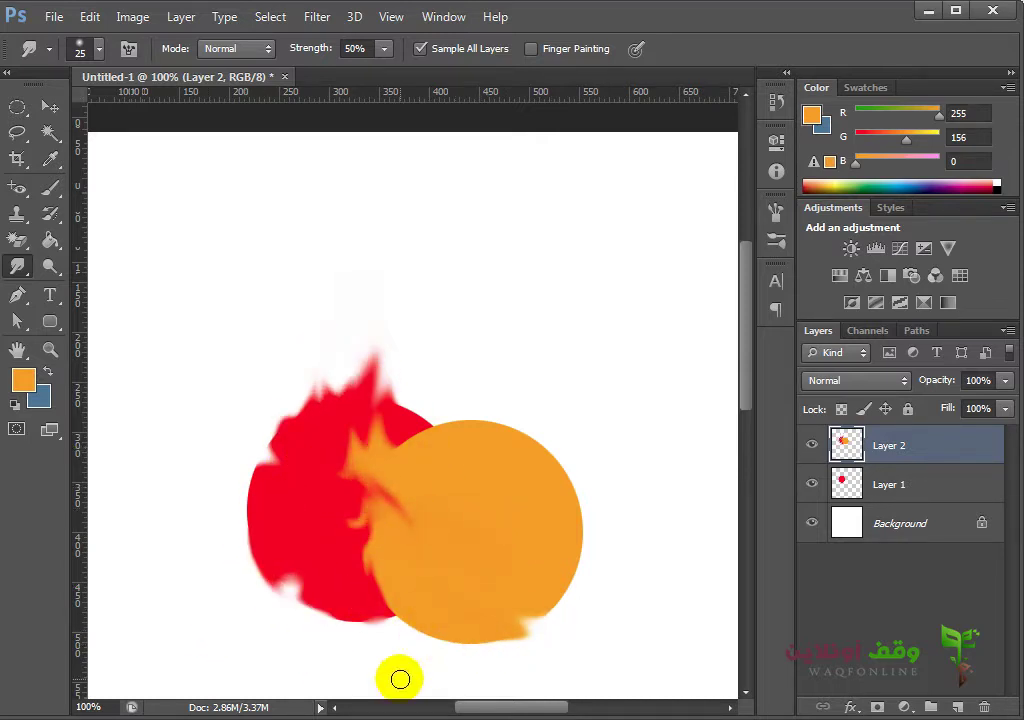
left_click_drag(398, 677, 387, 294)
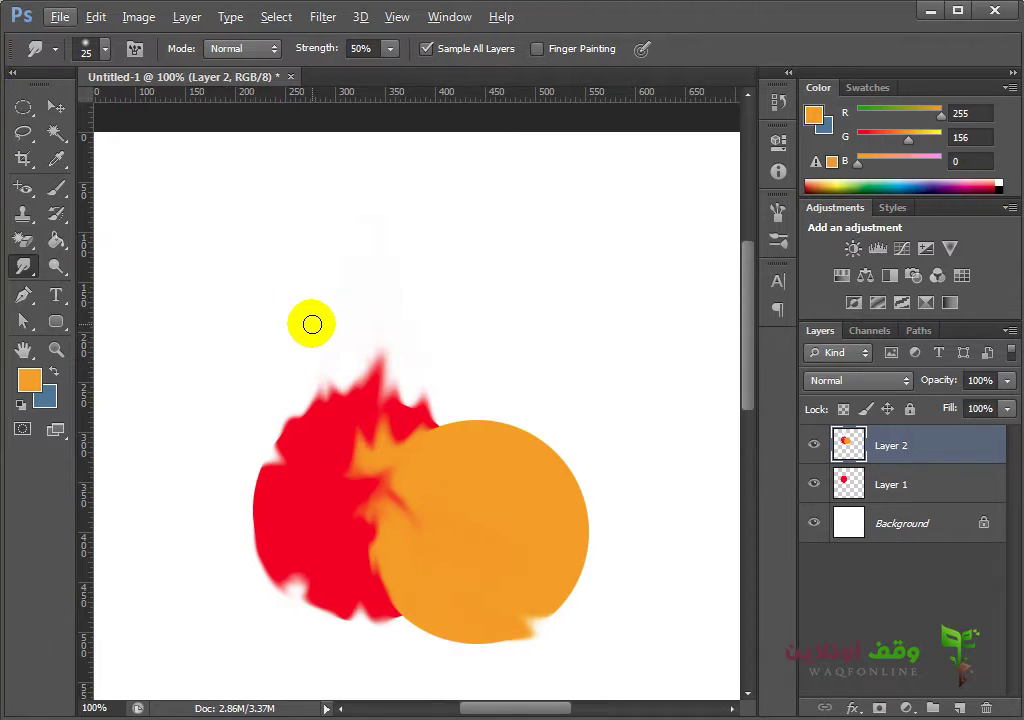
left_click_drag(312, 324, 258, 341)
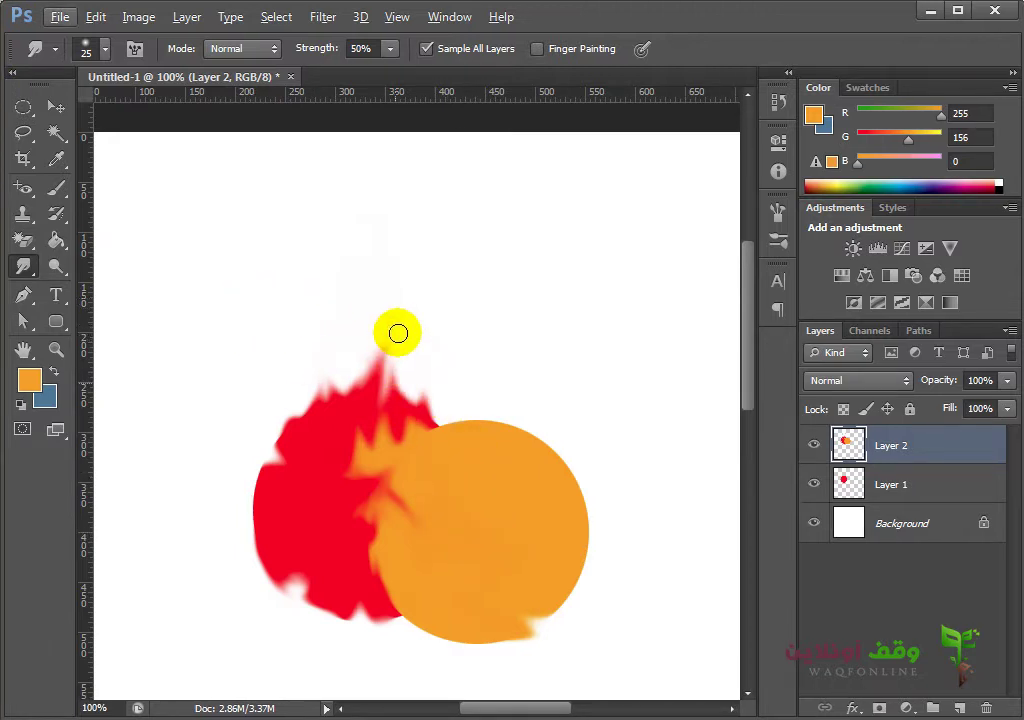
mouse_move(263, 421)
left_mouse_down()
mouse_move(544, 466)
mouse_move(411, 281)
left_mouse_up()
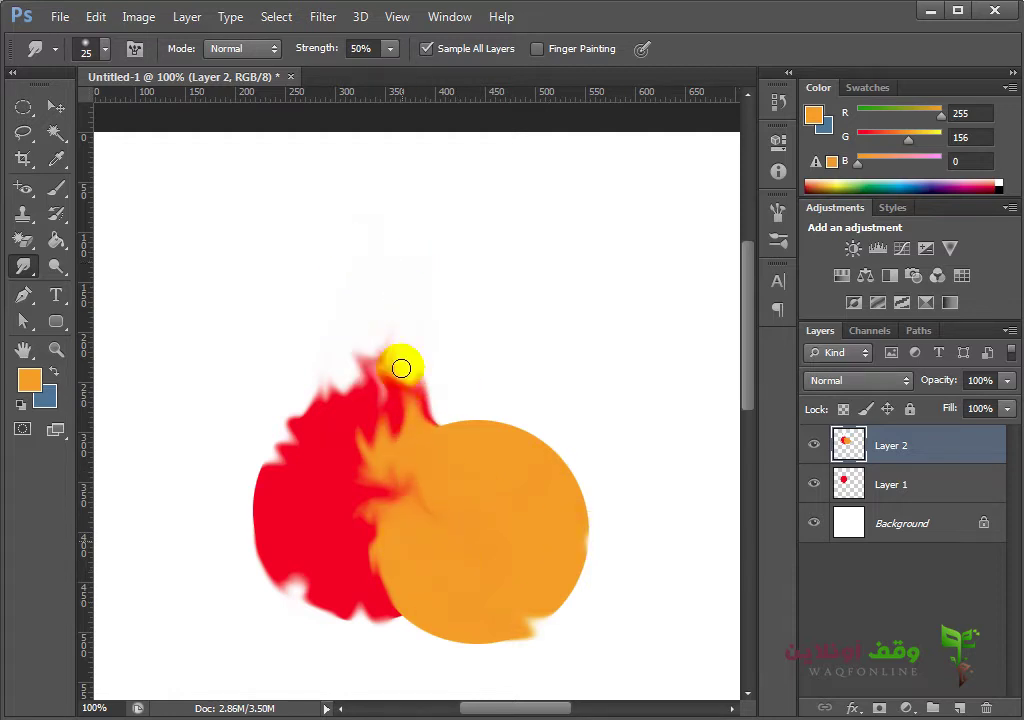
Step: Undo the heavy orange smudge strokes and set smudge Strength to 65%
left_click(286, 541)
type("100")
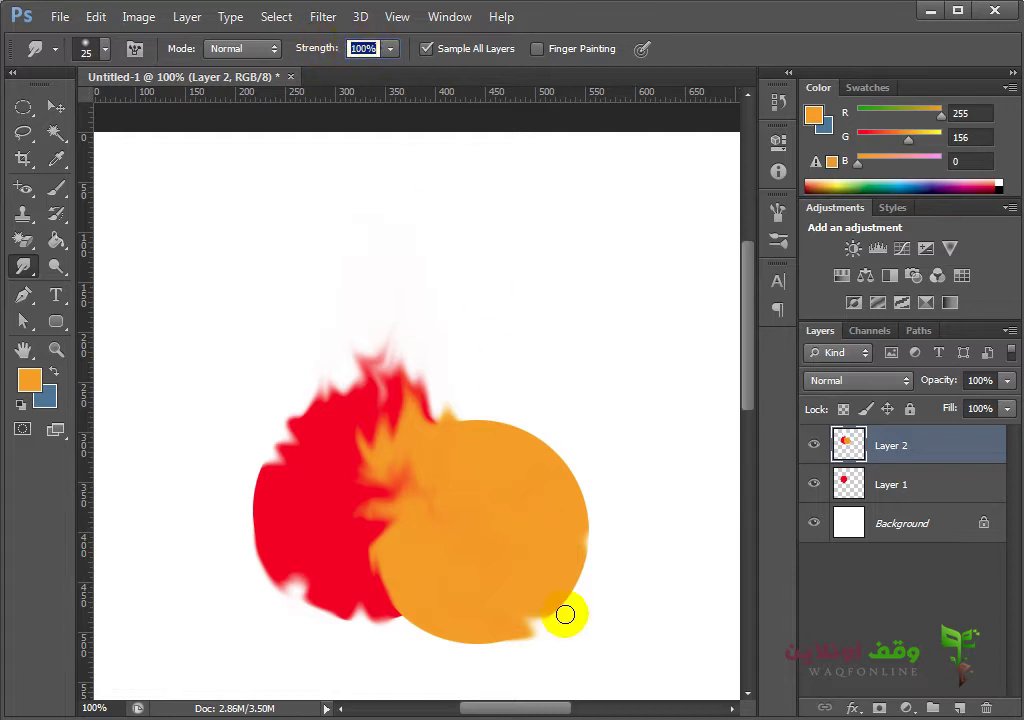
left_click_drag(410, 490, 385, 283)
left_click_drag(395, 397, 420, 390)
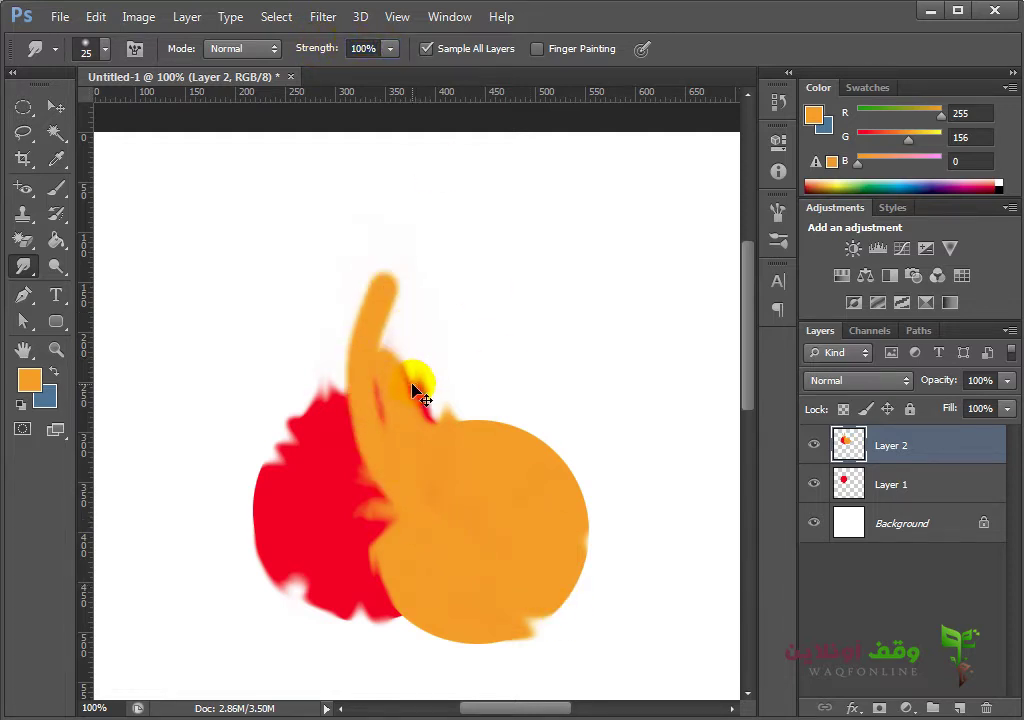
key("ctrl+alt+z")
key("ctrl+alt+z")
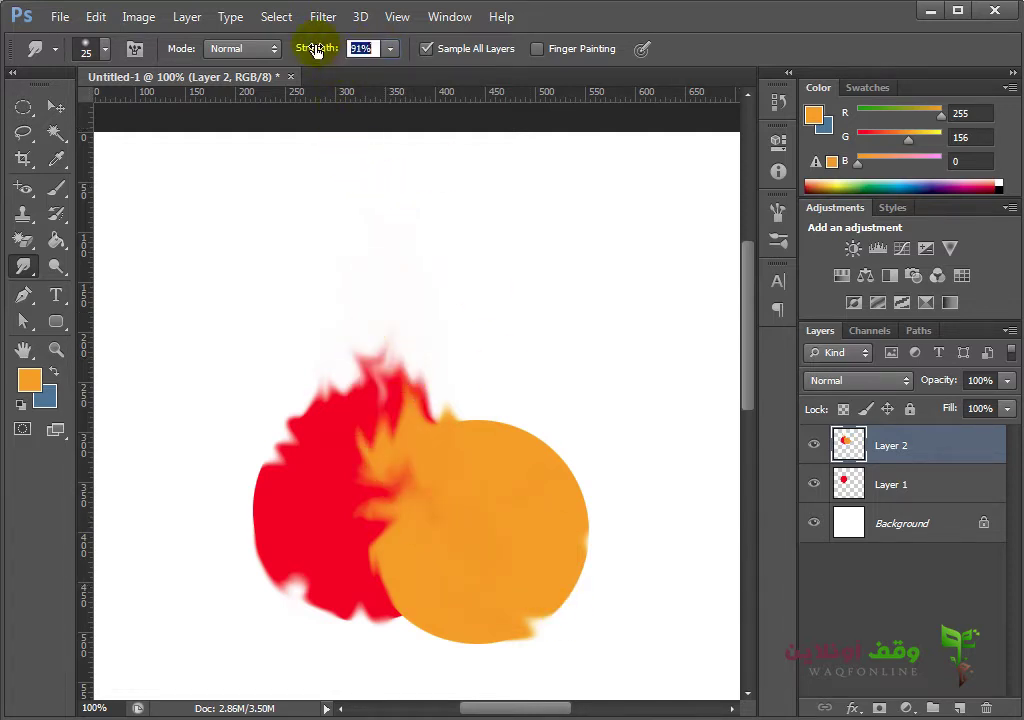
type("65")
Step: At 65% strength, pull orange up into the red and shape the red top into jagged spikes
left_click_drag(441, 272, 310, 392)
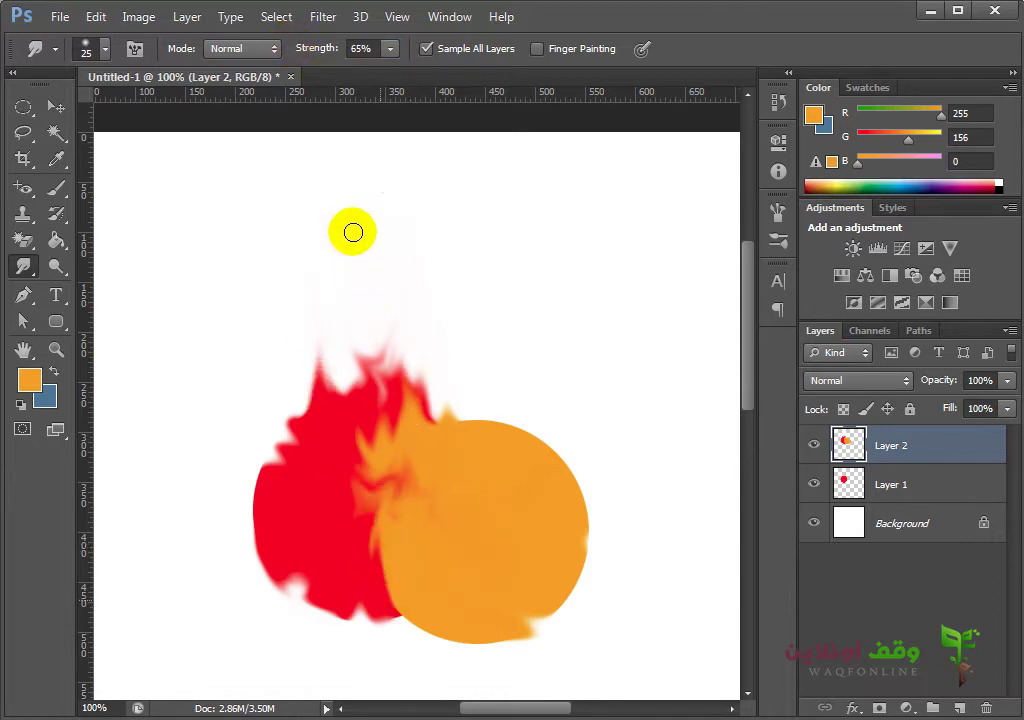
left_click_drag(353, 232, 400, 480)
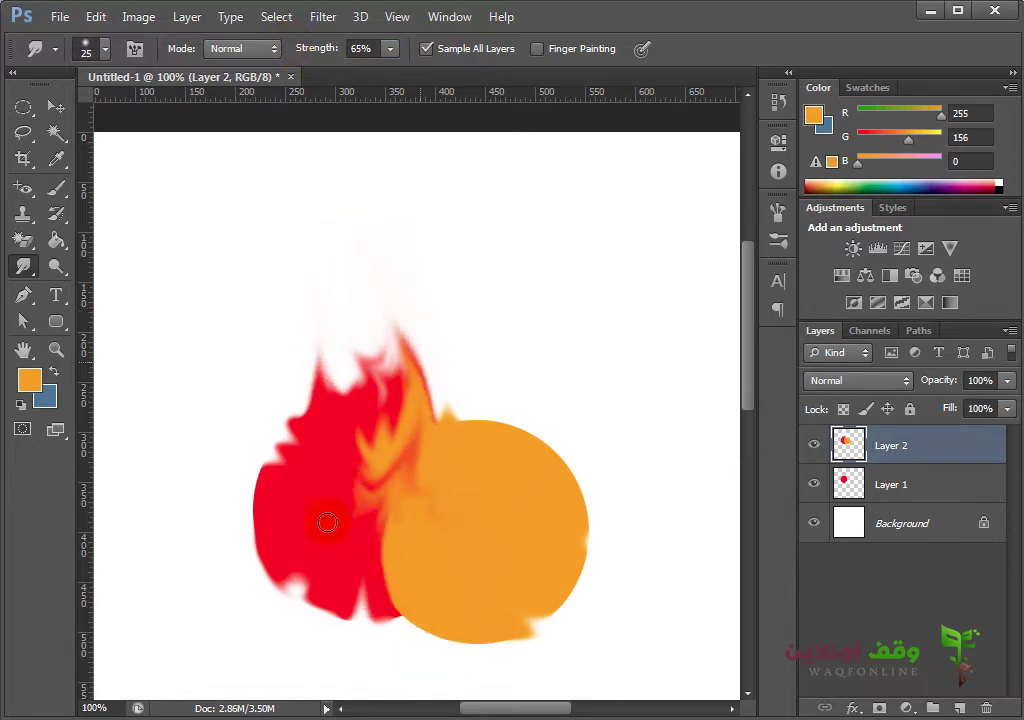
left_click_drag(327, 521, 361, 309)
left_click_drag(473, 526, 402, 366)
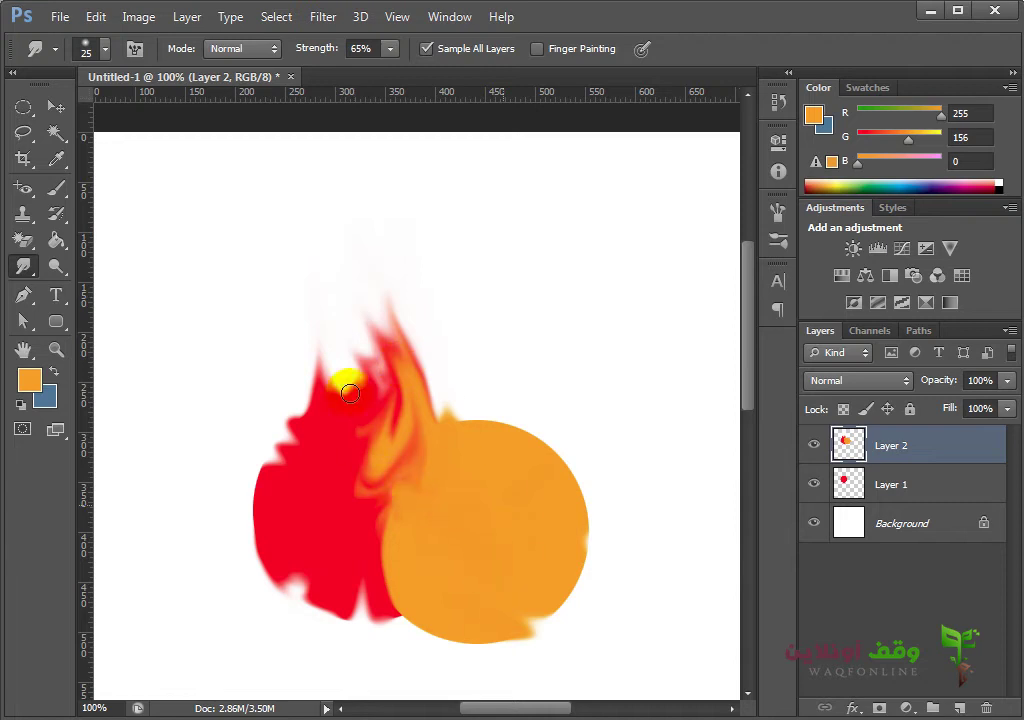
left_click_drag(350, 392, 366, 308)
left_click_drag(286, 343, 320, 380)
mouse_move(480, 514)
left_mouse_down()
mouse_move(487, 433)
mouse_move(338, 359)
left_mouse_up()
Step: Stretch the orange flame tongues taller and add small orange spikes along the top
mouse_move(514, 558)
left_mouse_down()
mouse_move(450, 373)
mouse_move(374, 490)
left_mouse_up()
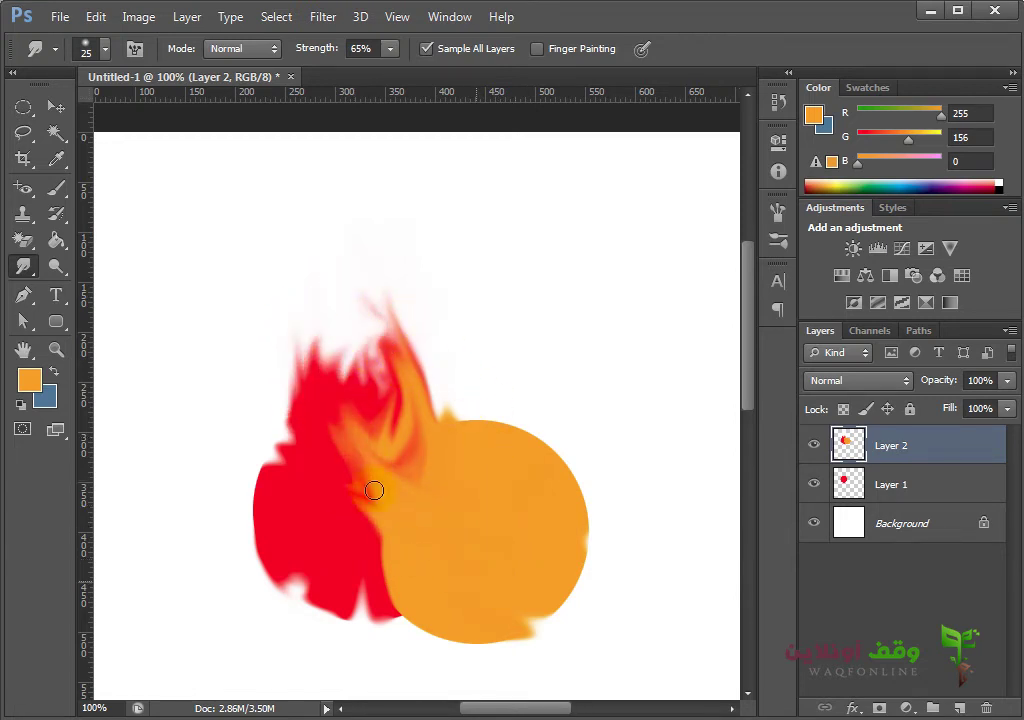
left_click_drag(434, 521, 395, 327)
left_click_drag(439, 526, 376, 412)
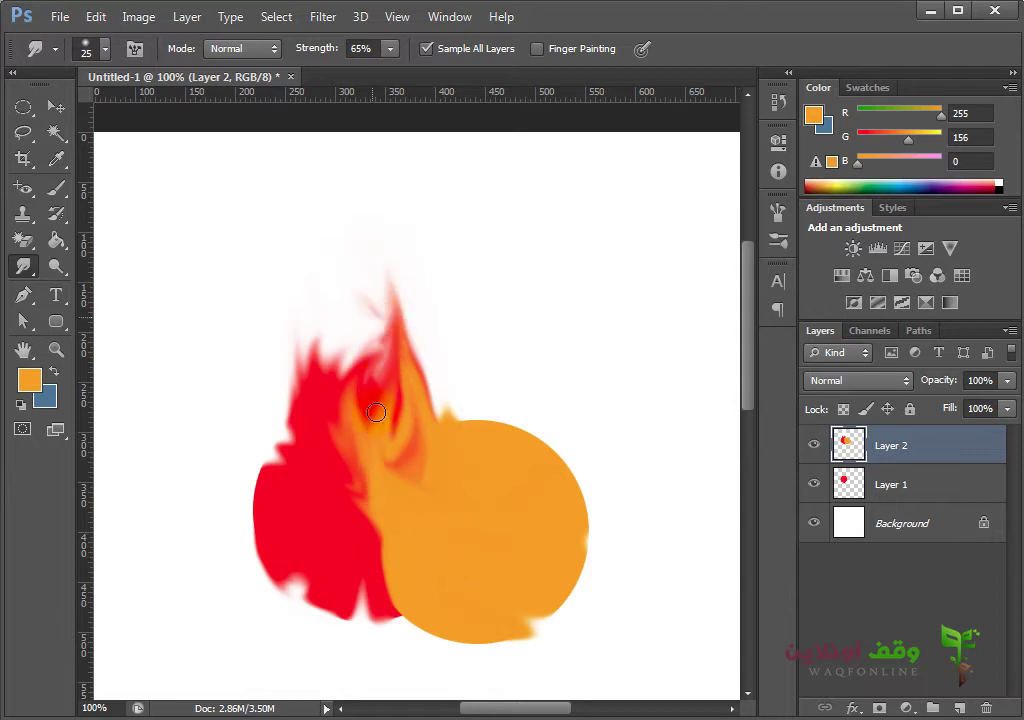
left_click_drag(449, 457, 390, 275)
left_click_drag(315, 555, 360, 330)
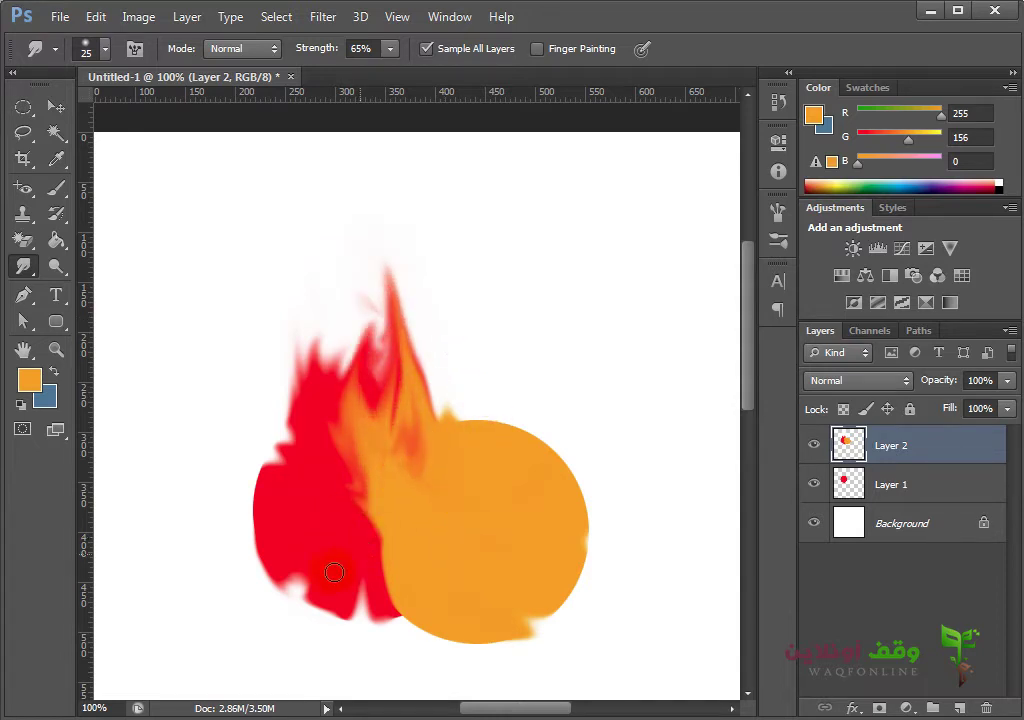
left_click_drag(331, 571, 331, 268)
left_click_drag(395, 629, 418, 317)
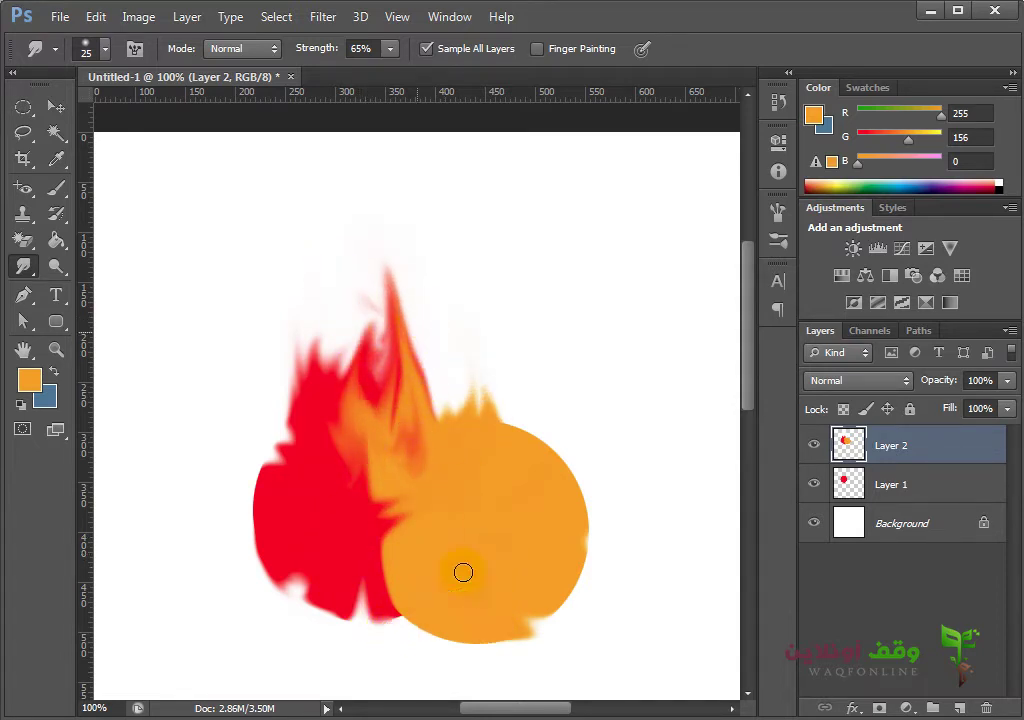
left_click_drag(463, 572, 370, 283)
Step: At 300% zoom, streak orange up-left through the flame centre into the red, then return to 100%
left_click(395, 359, "ctrl")
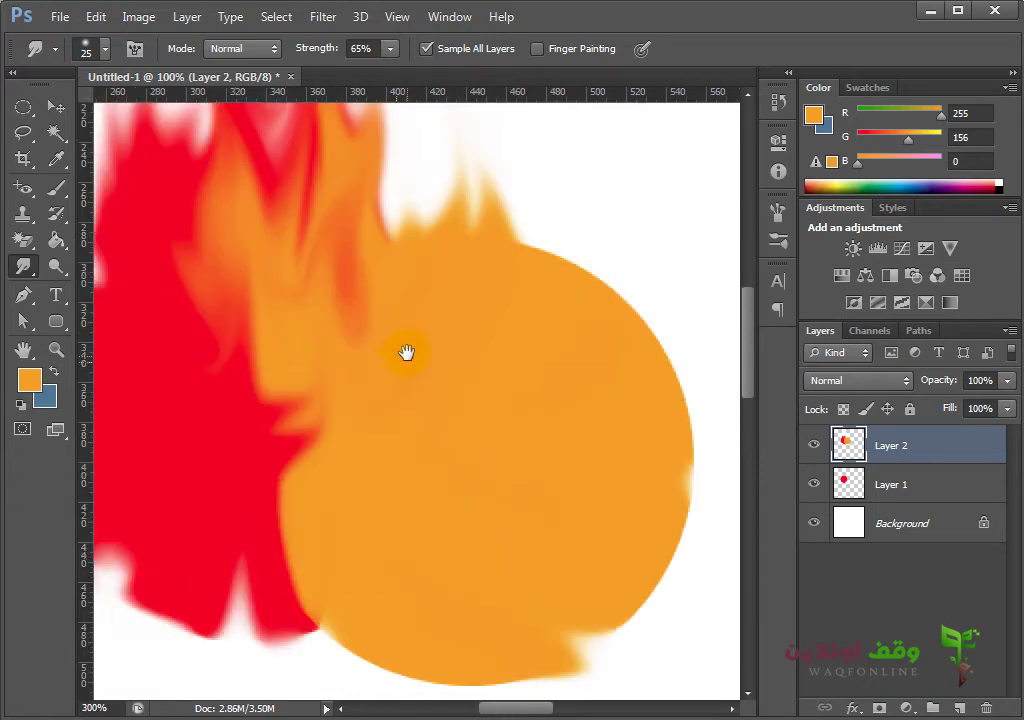
left_click_drag(398, 466, 427, 333)
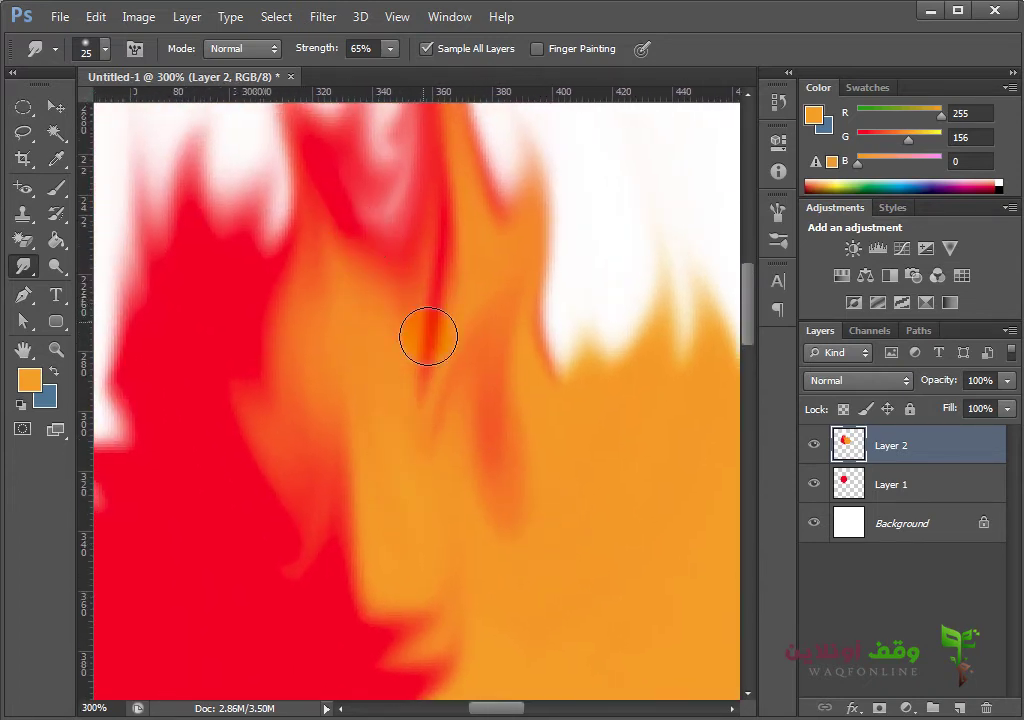
left_click_drag(400, 430, 379, 299)
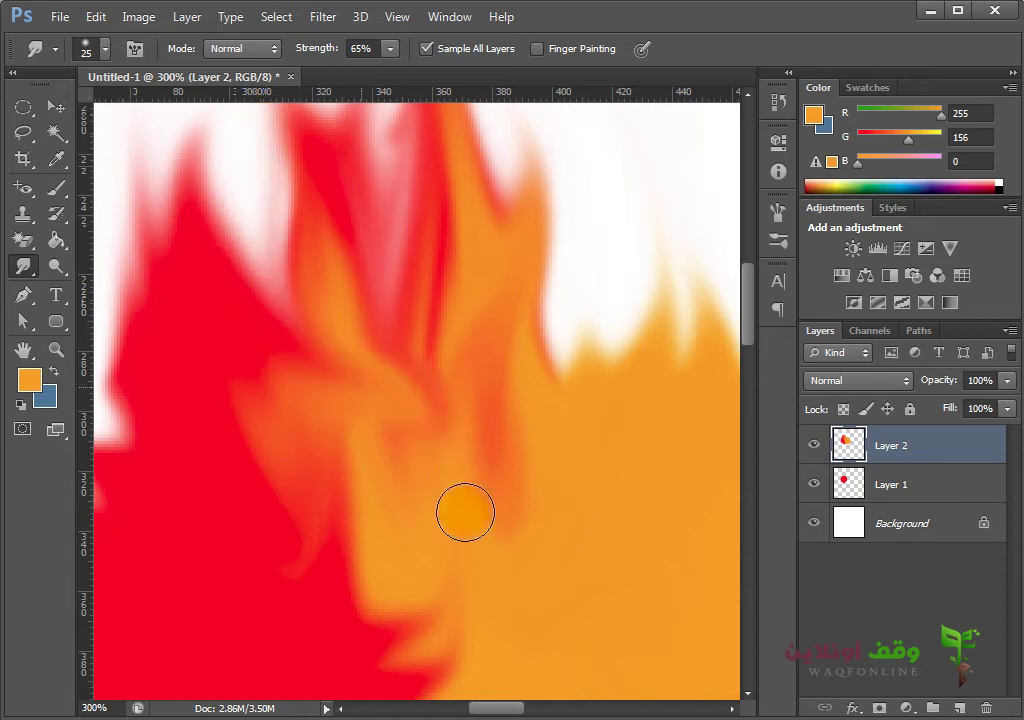
left_click_drag(464, 514, 427, 393)
left_click_drag(409, 617, 300, 276)
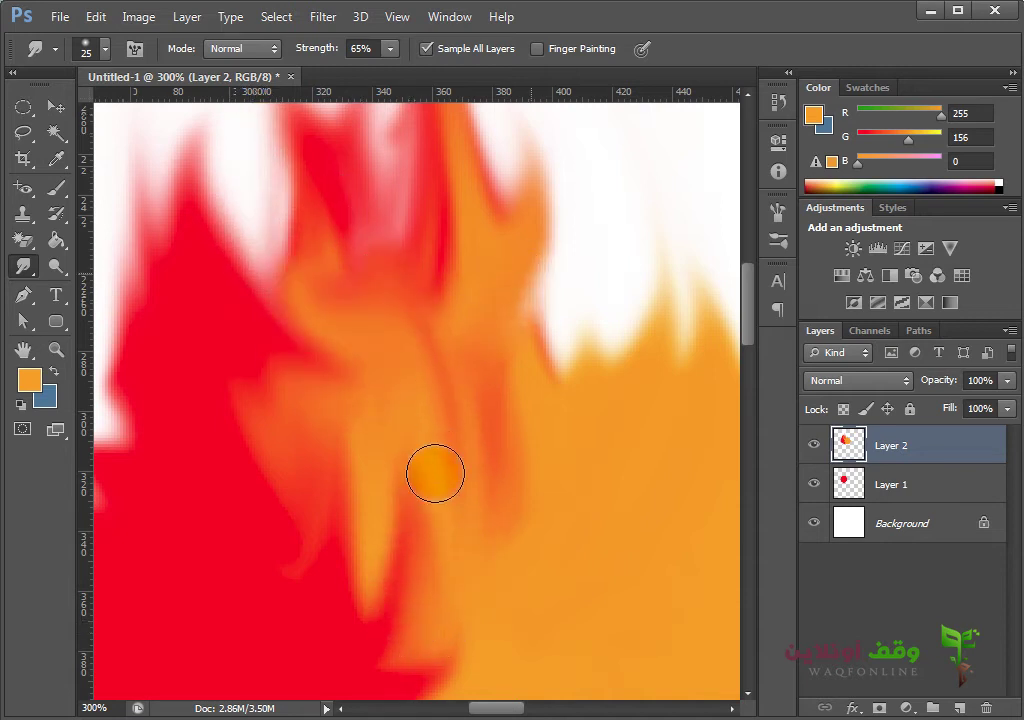
left_click_drag(501, 491, 334, 285)
left_click_drag(310, 470, 286, 386)
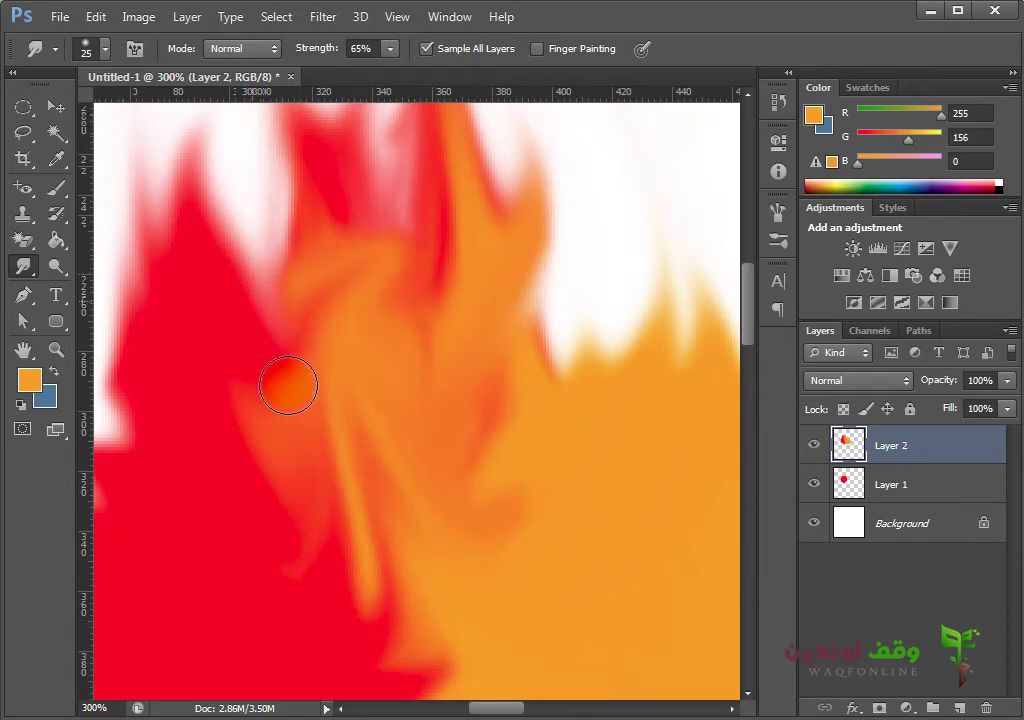
left_click_drag(144, 464, 110, 340)
left_click_drag(469, 514, 290, 400)
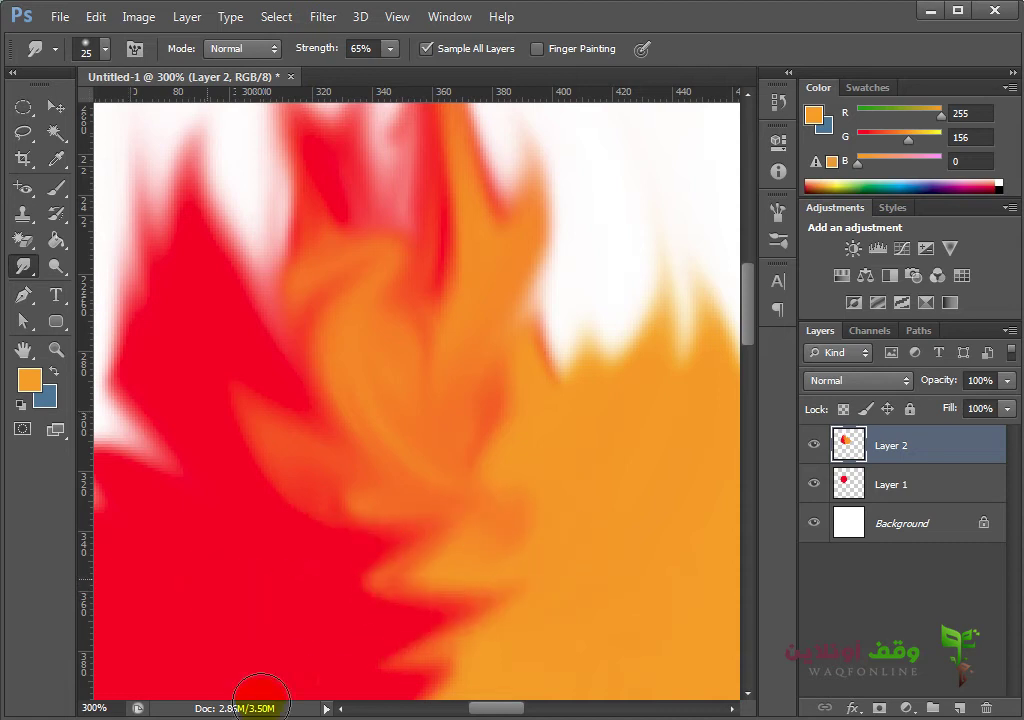
left_click_drag(455, 567, 414, 267)
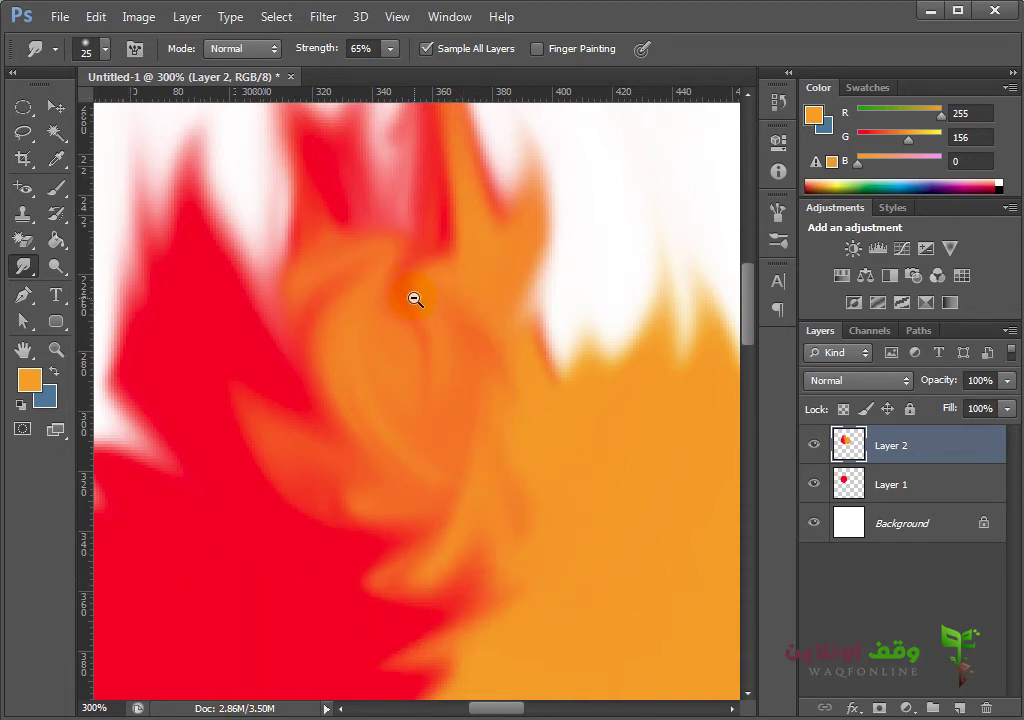
key("ctrl+minus")
left_click(442, 326, "ctrl+alt")
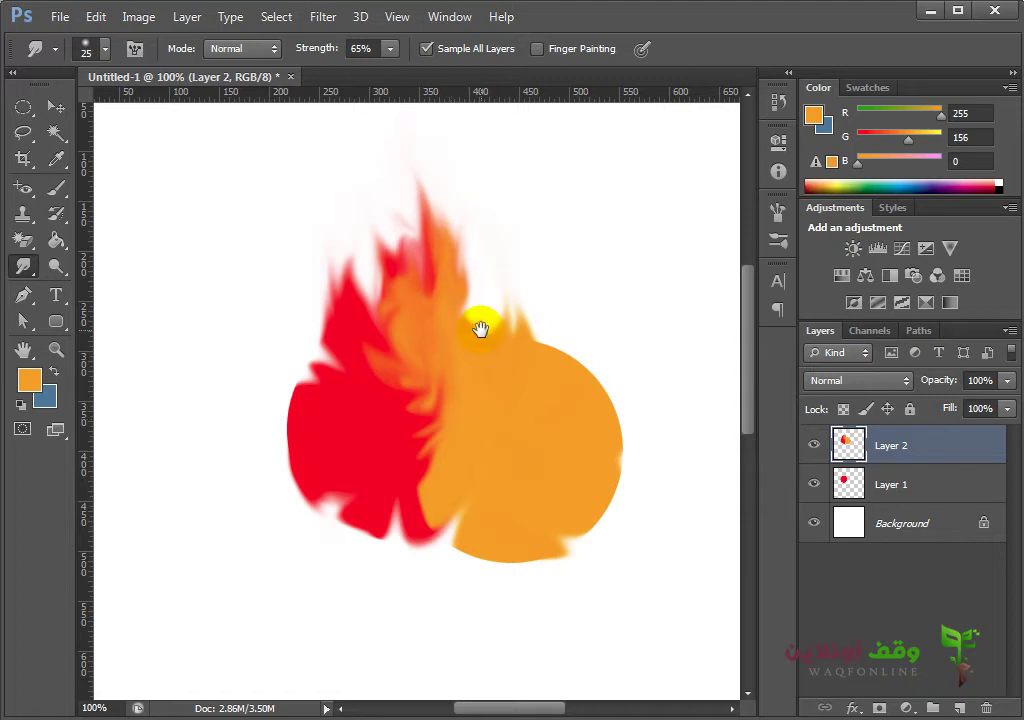
Step: Pull the orange flame tongues upward along the centre seam into a taller peak
scroll(440, 250, "up", 2)
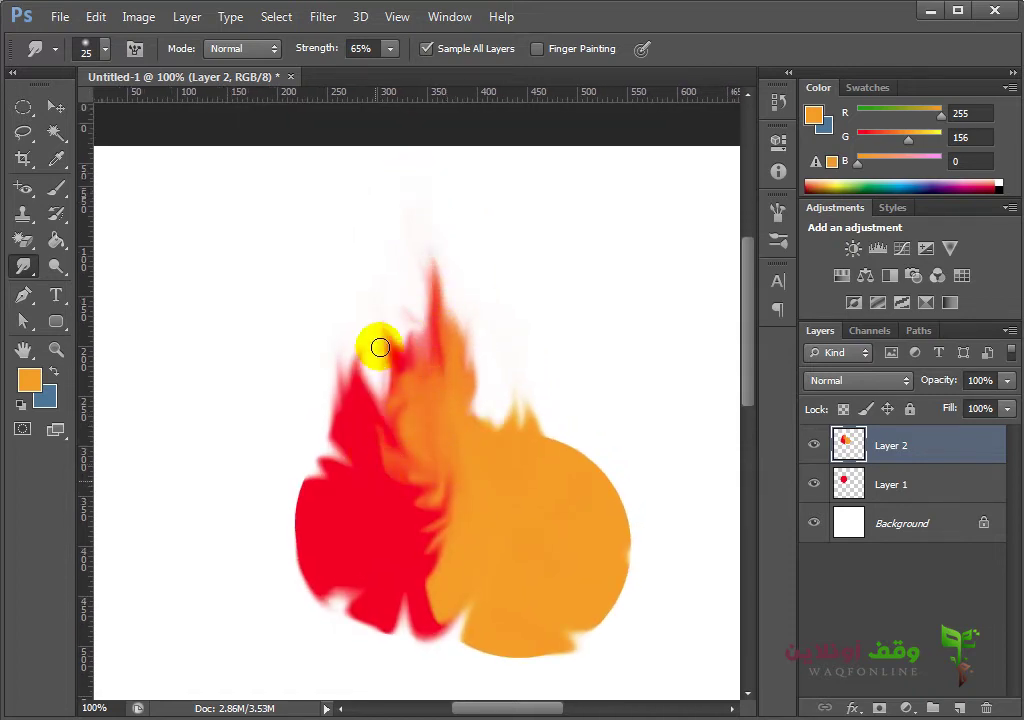
left_click_drag(259, 276, 359, 489)
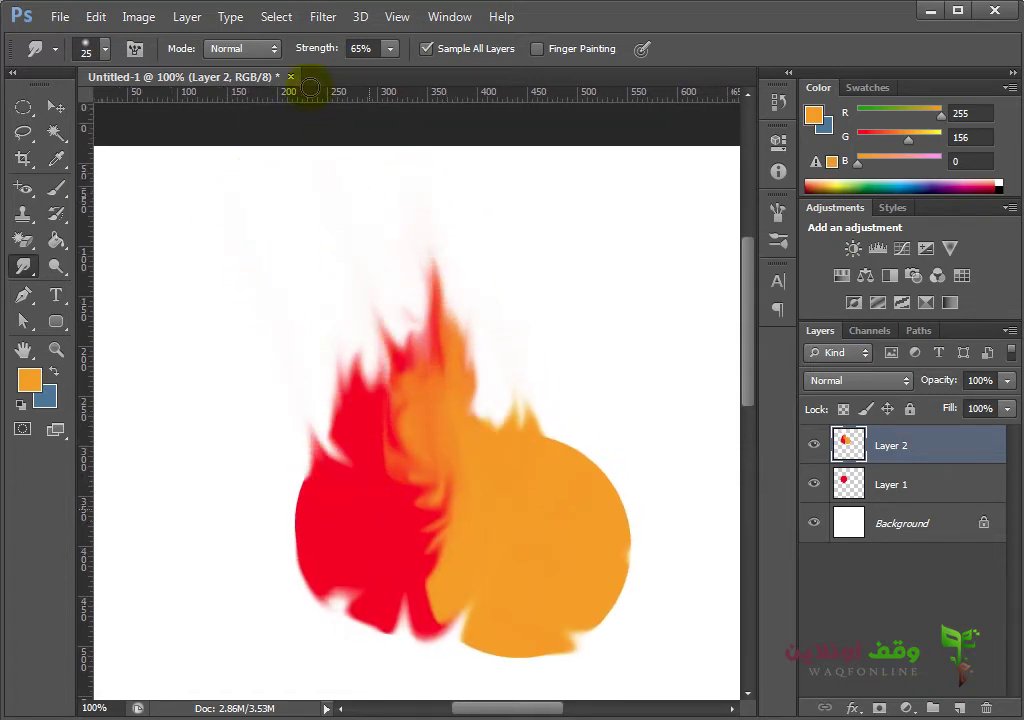
mouse_move(540, 455)
left_mouse_down()
mouse_move(522, 364)
mouse_move(471, 272)
left_mouse_up()
left_click_drag(446, 560, 430, 229)
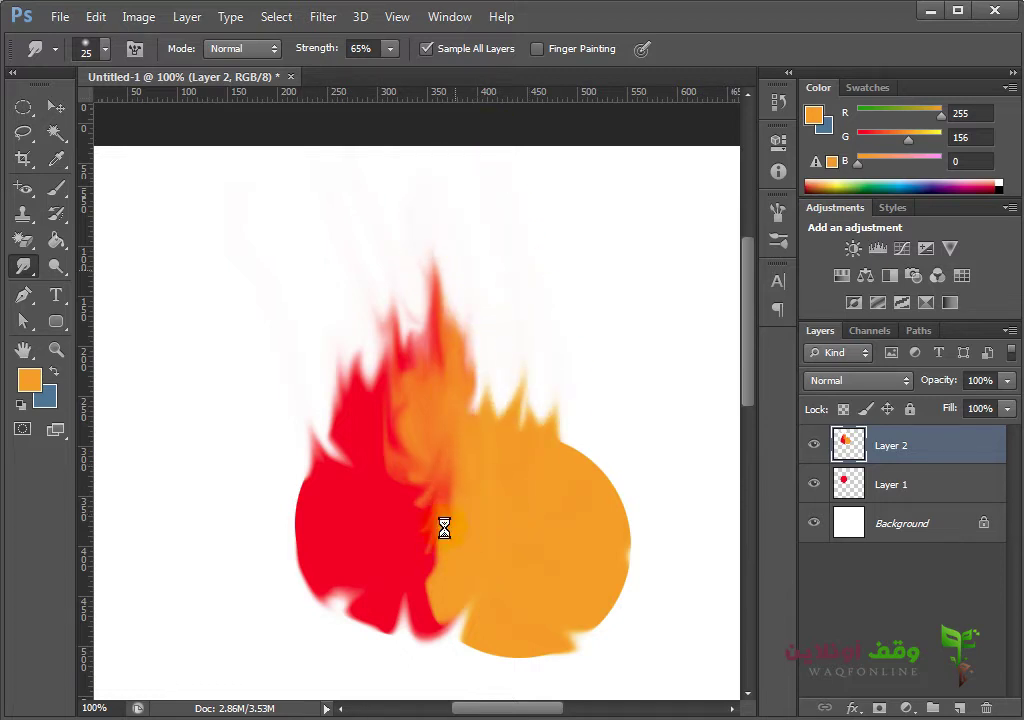
left_click_drag(444, 529, 487, 304)
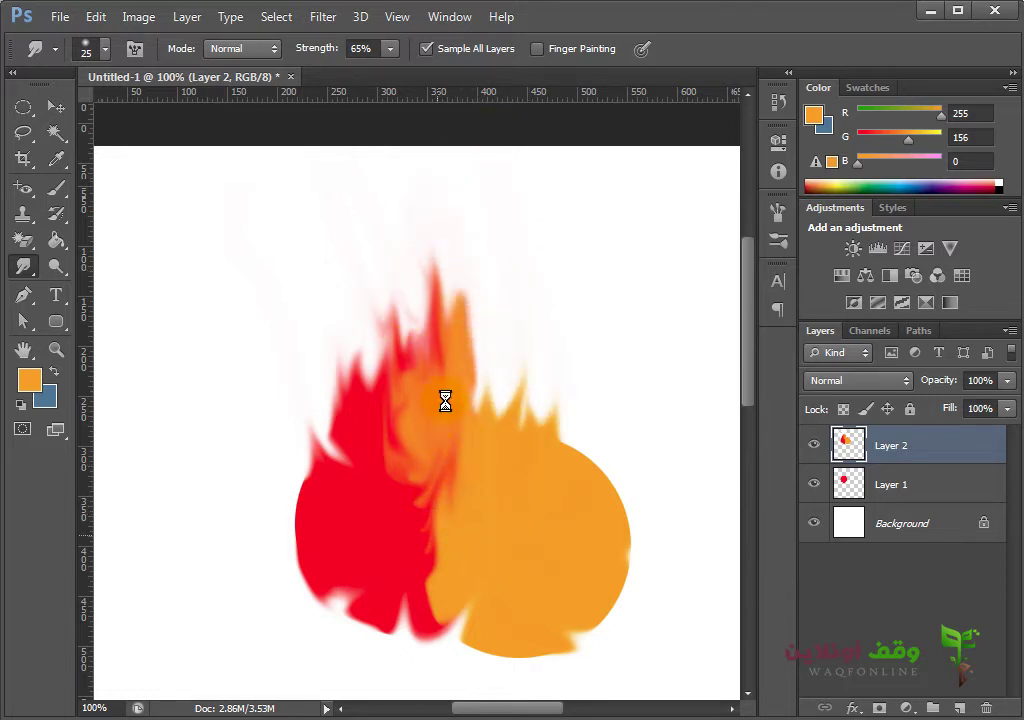
left_click_drag(544, 336, 531, 572)
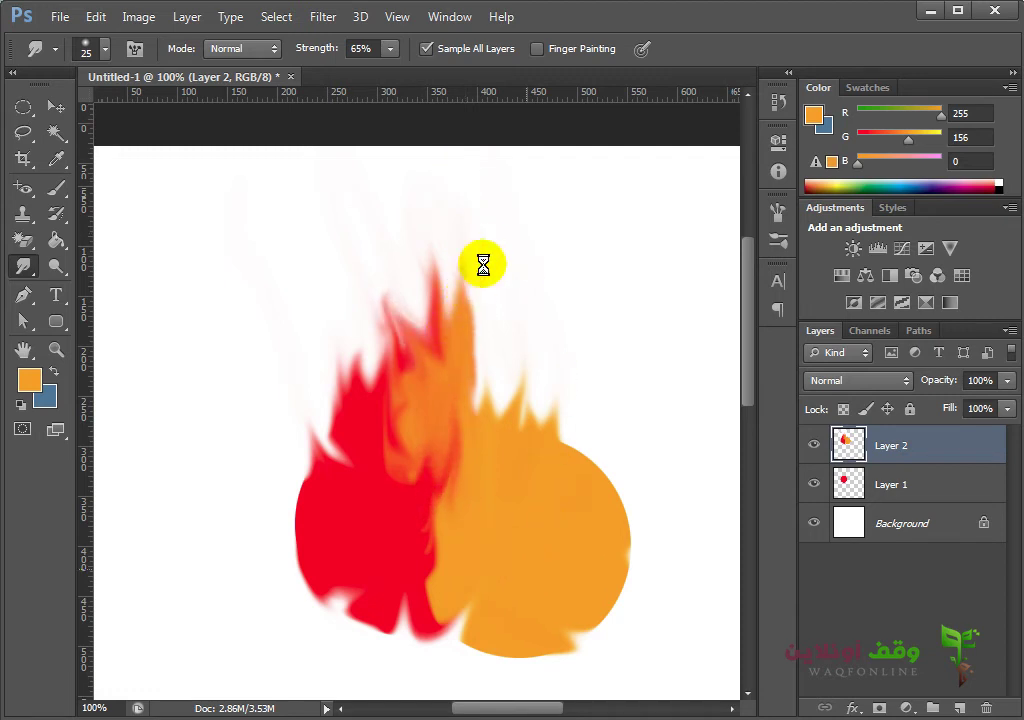
left_click_drag(480, 262, 446, 274)
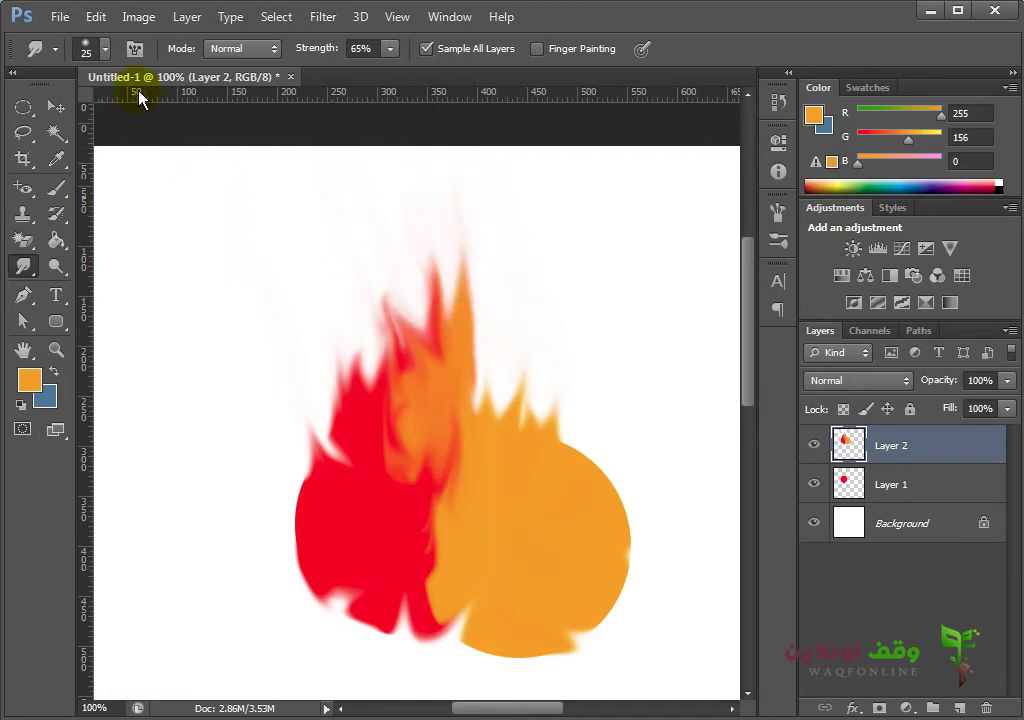
Step: Enlarge the smudge brush to 78 px in the Brush Preset picker
left_click(106, 52)
left_click_drag(68, 118, 109, 114)
key("Return")
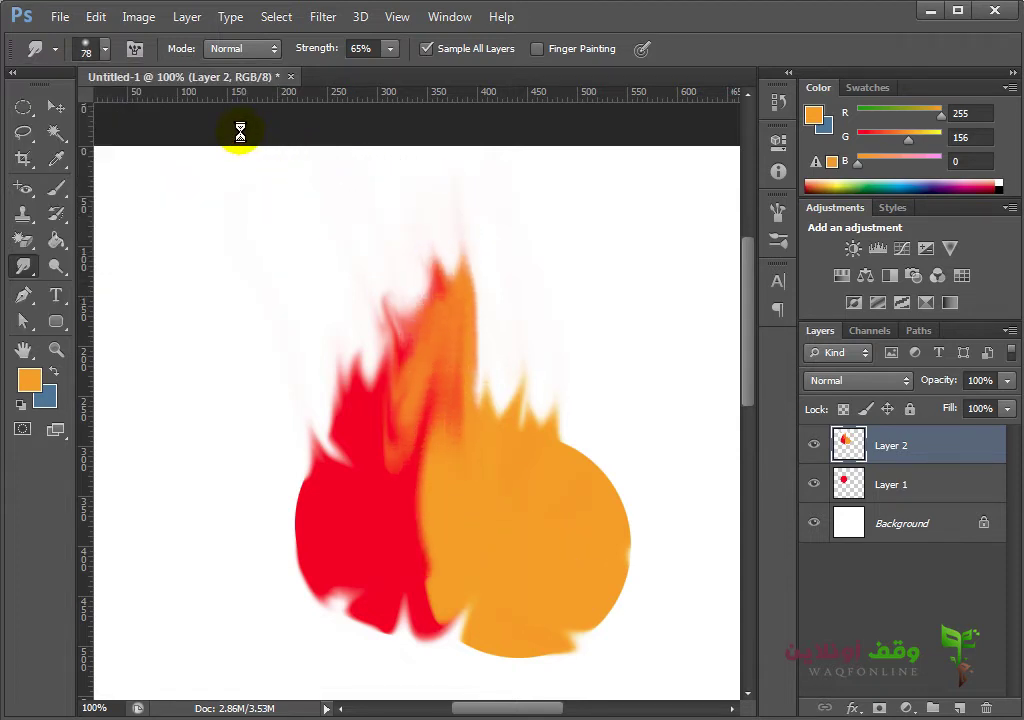
Step: Switch the smudge mode to Lighten and shrink the brush to 25 px
left_click(101, 44)
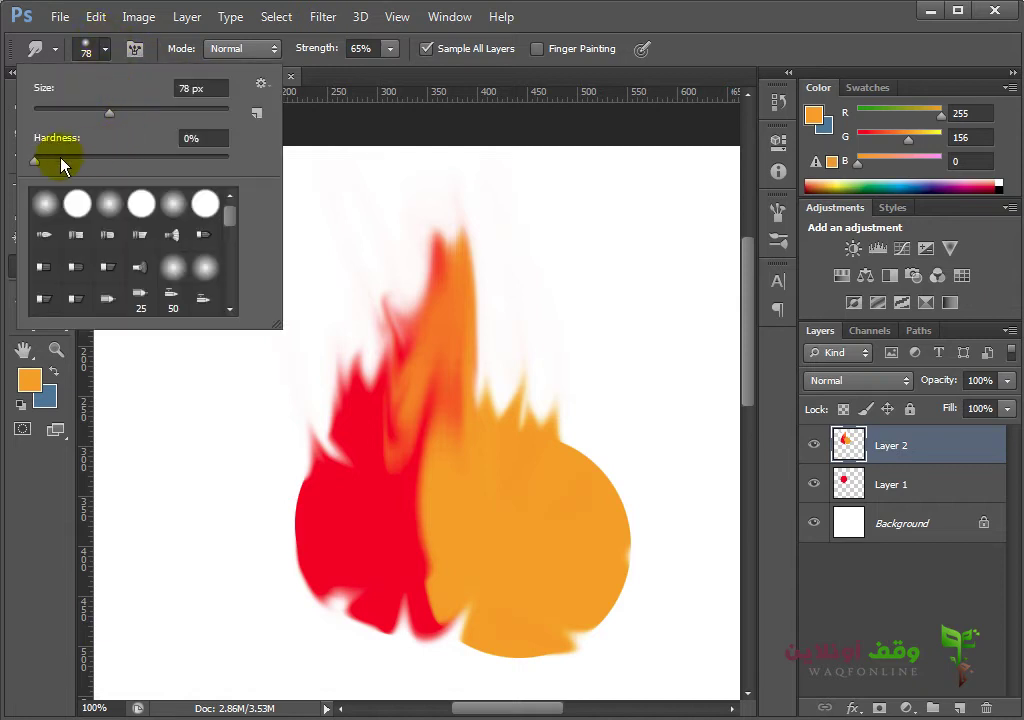
left_click(218, 50)
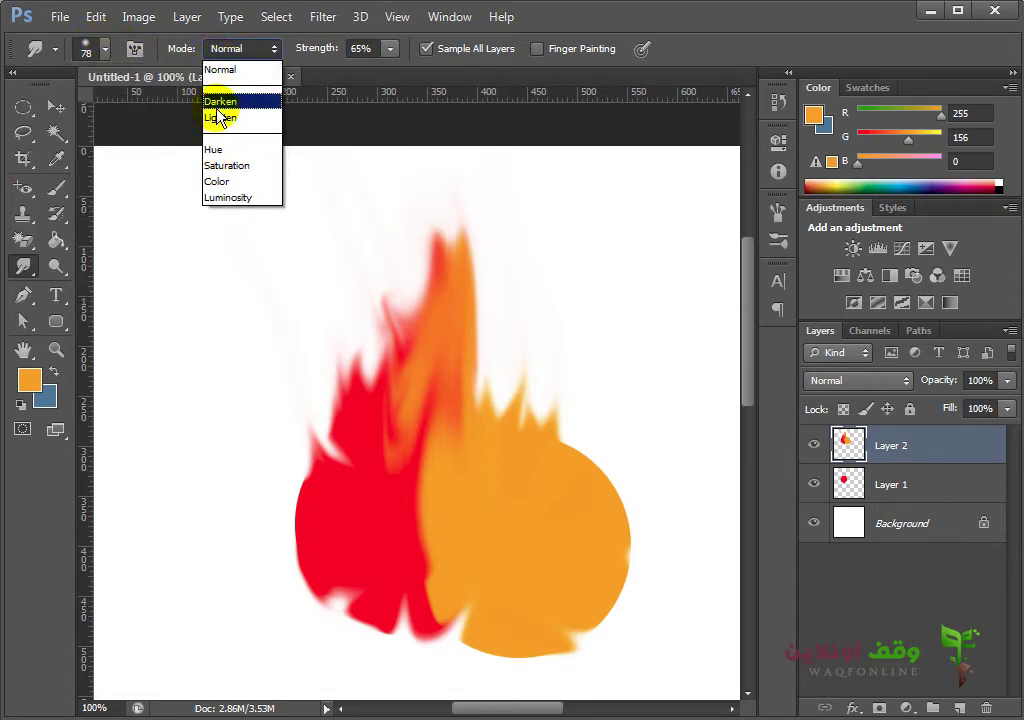
left_click(222, 118)
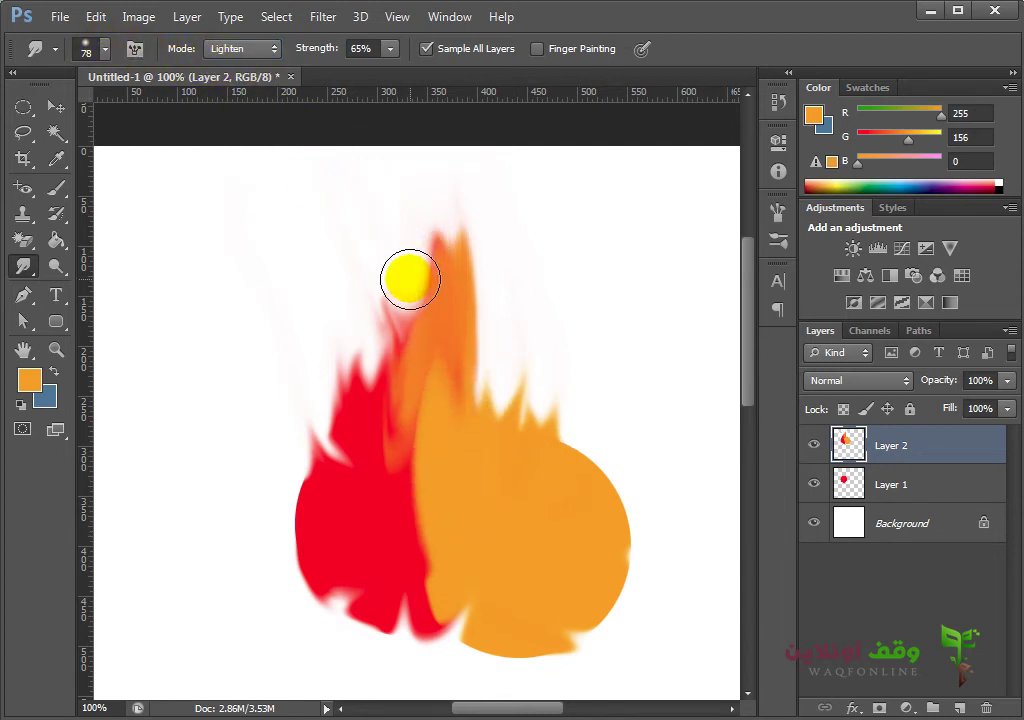
key("bracketleft")
key("bracketleft")
key("bracketleft")
key("bracketleft")
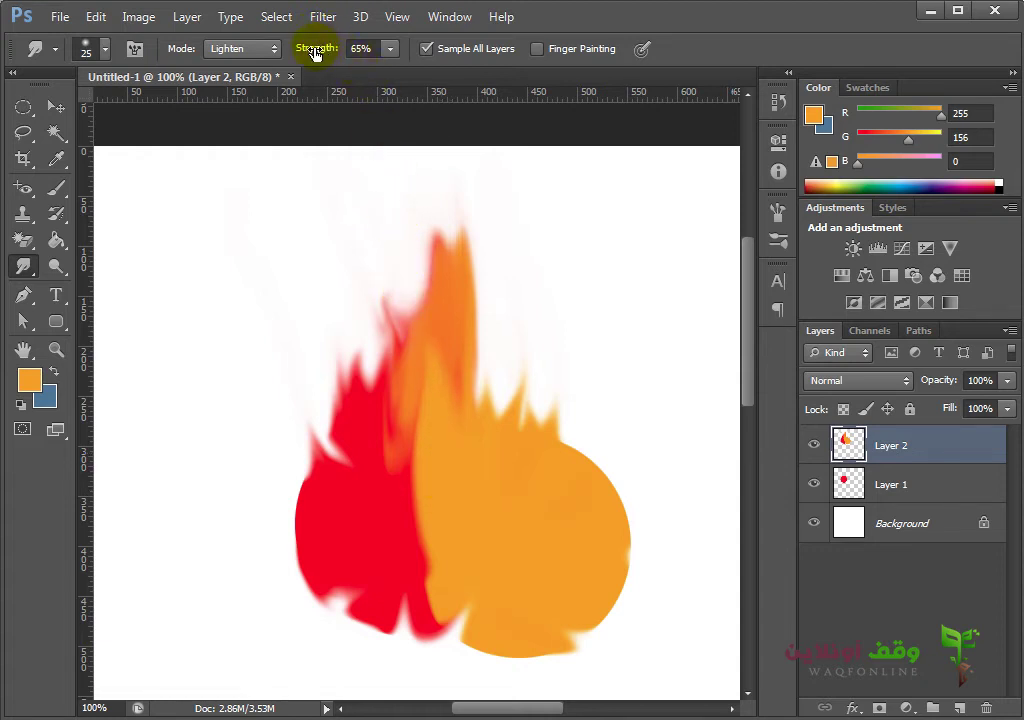
Step: At 100% strength, pull an orange tongue up on the right and cut white streaks through orange and red
left_click_drag(335, 53, 400, 62)
left_click_drag(558, 330, 568, 186)
mouse_move(546, 295)
left_mouse_down()
mouse_move(578, 549)
mouse_move(622, 366)
left_mouse_up()
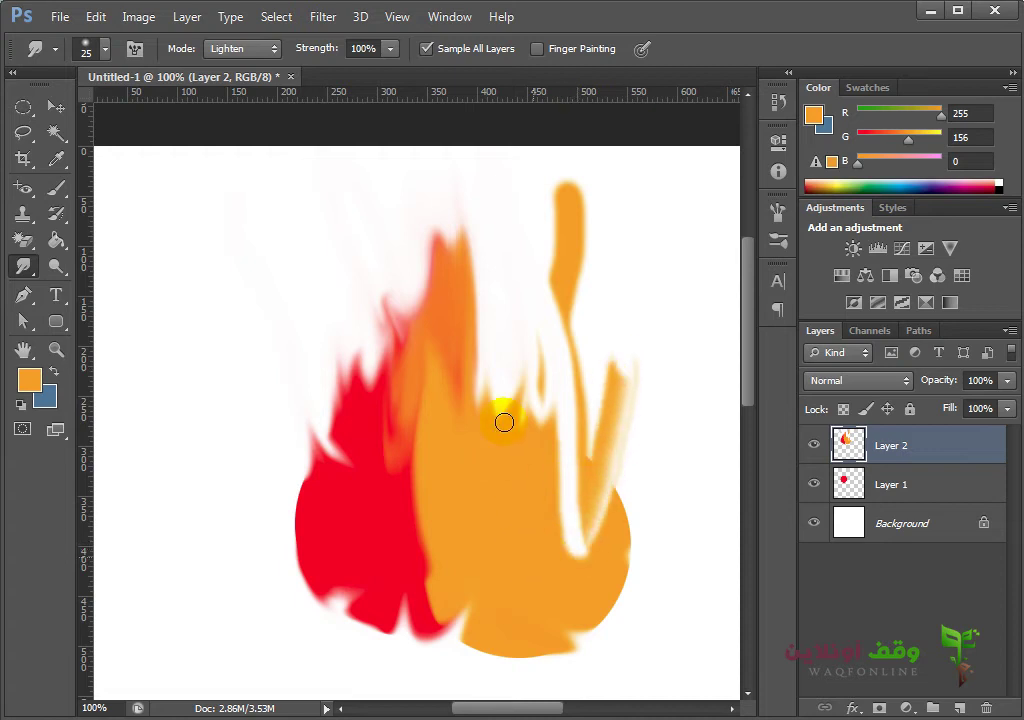
left_click_drag(548, 304, 542, 514)
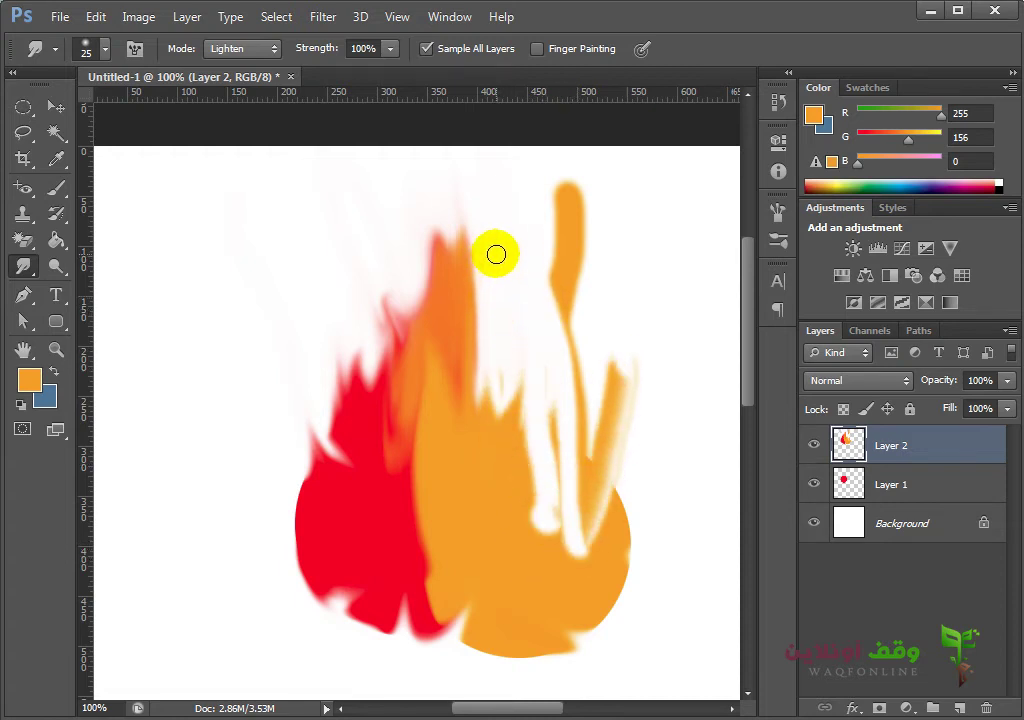
mouse_move(499, 335)
left_mouse_down()
mouse_move(500, 505)
mouse_move(528, 658)
mouse_move(521, 453)
mouse_move(449, 568)
mouse_move(505, 366)
mouse_move(485, 338)
left_mouse_up()
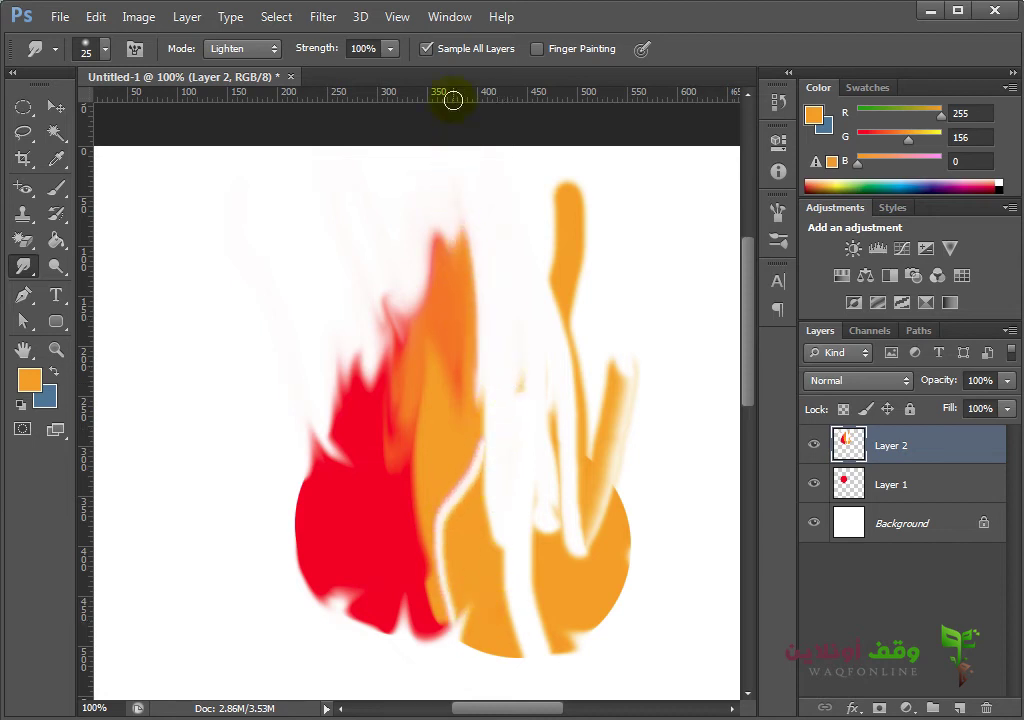
left_click(426, 49)
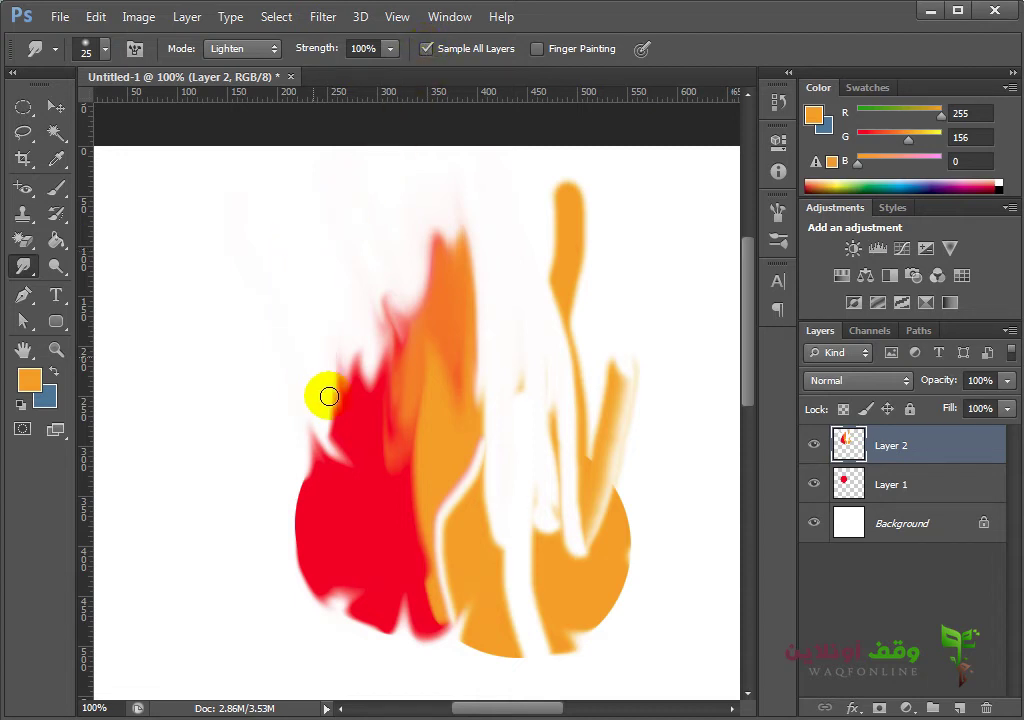
left_click_drag(322, 393, 373, 530)
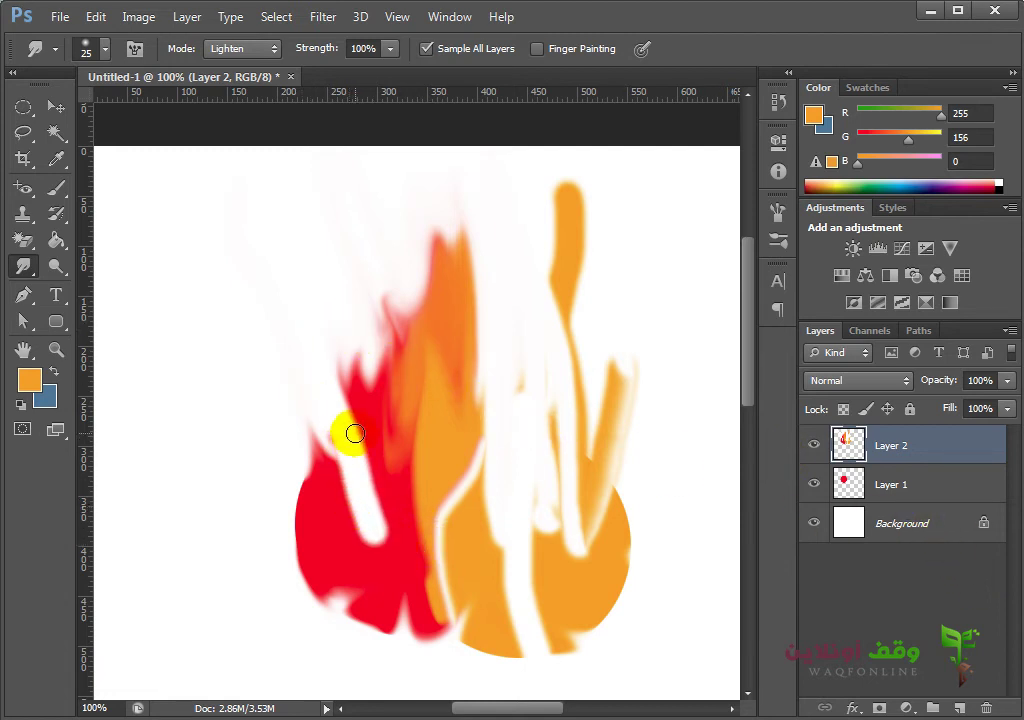
Step: With Sample All Layers off and Layer 2 hidden, pull red fingers upward from the Layer 1 circle
left_click(466, 56)
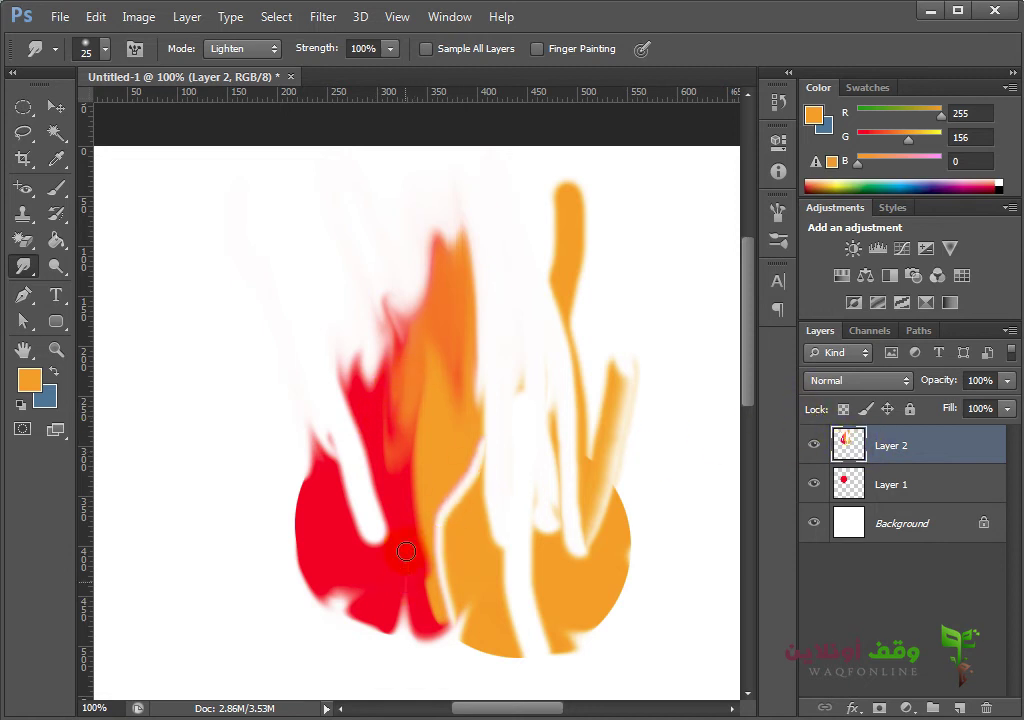
left_click(875, 484)
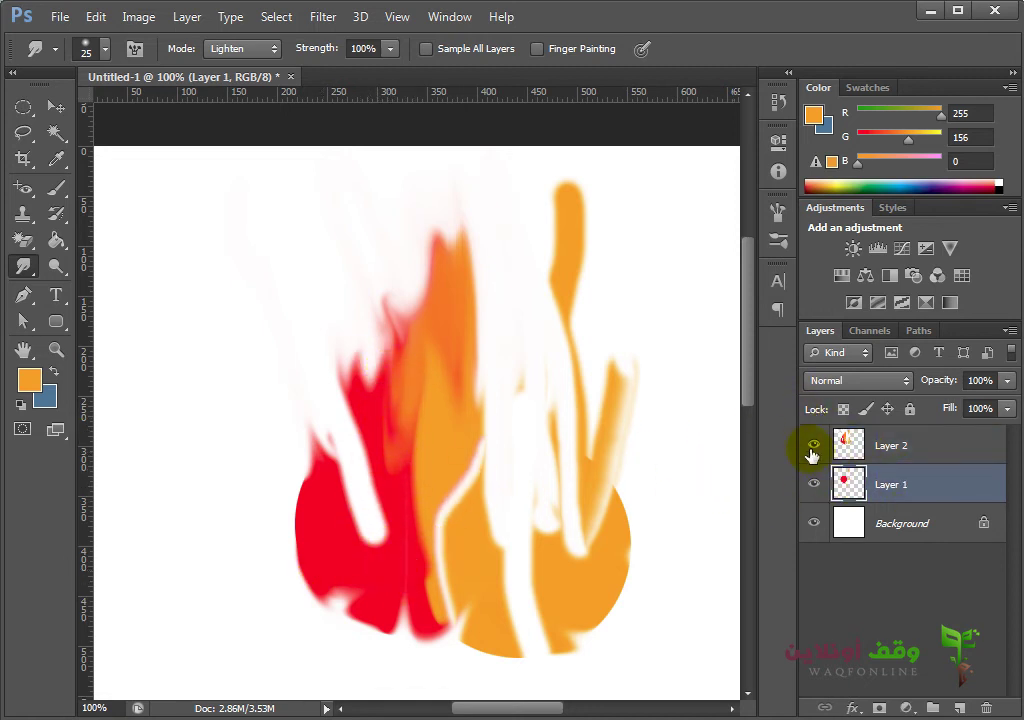
left_click(814, 445)
left_click_drag(415, 430, 393, 278)
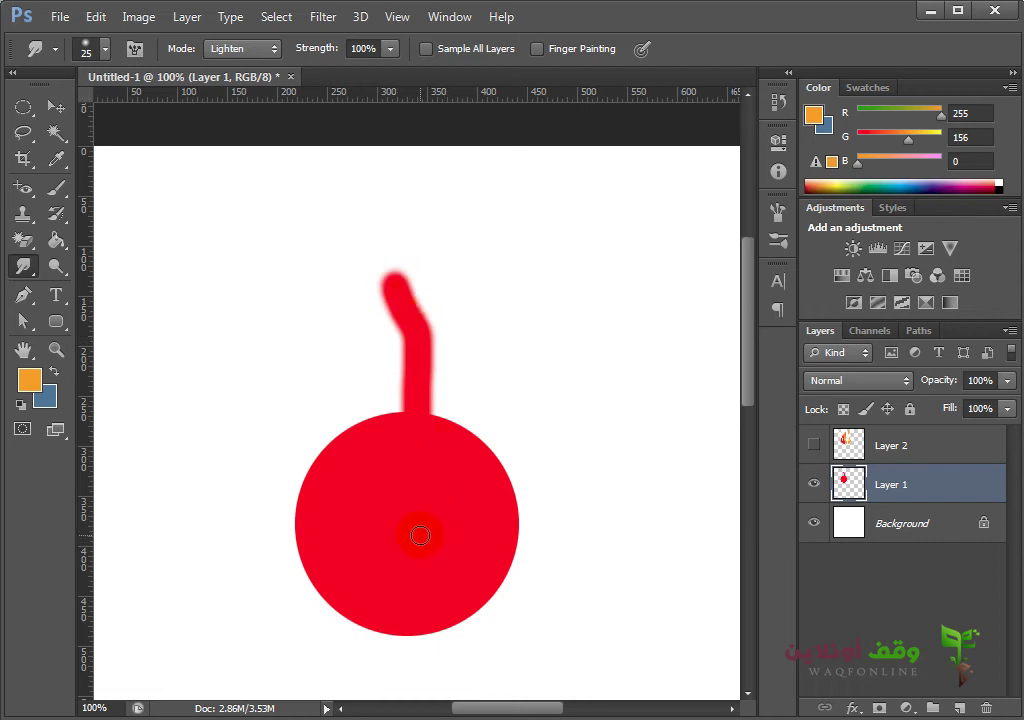
left_click_drag(378, 425, 370, 280)
mouse_move(345, 425)
left_mouse_down()
mouse_move(327, 393)
mouse_move(356, 364)
mouse_move(338, 290)
left_mouse_up()
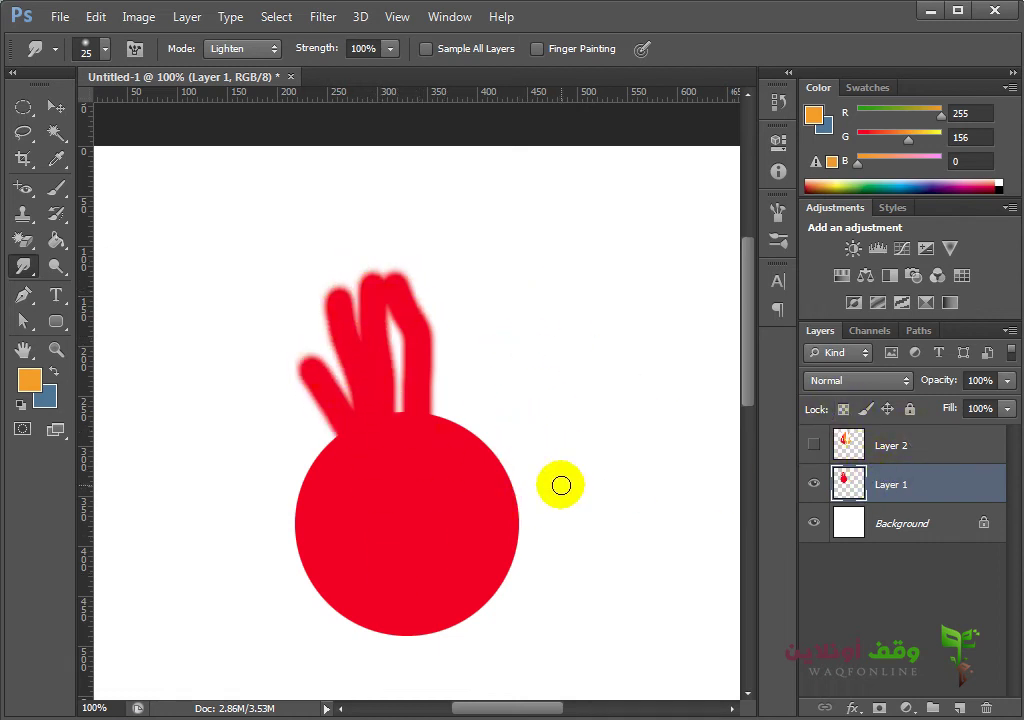
left_click_drag(467, 426, 506, 306)
left_click_drag(480, 430, 464, 270)
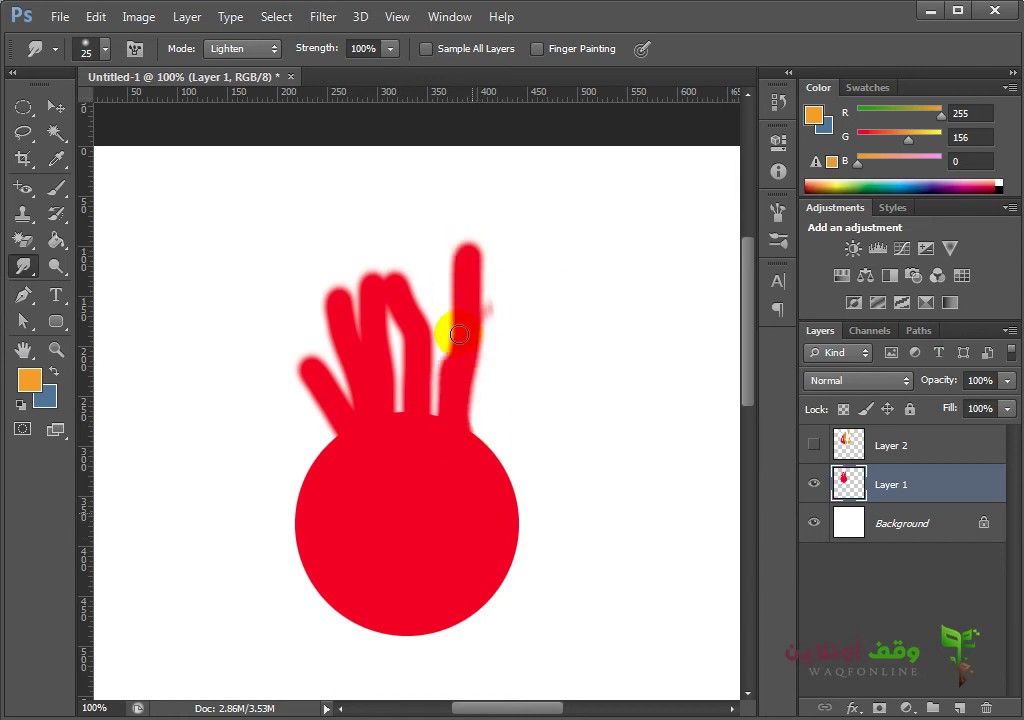
left_click_drag(457, 331, 515, 195)
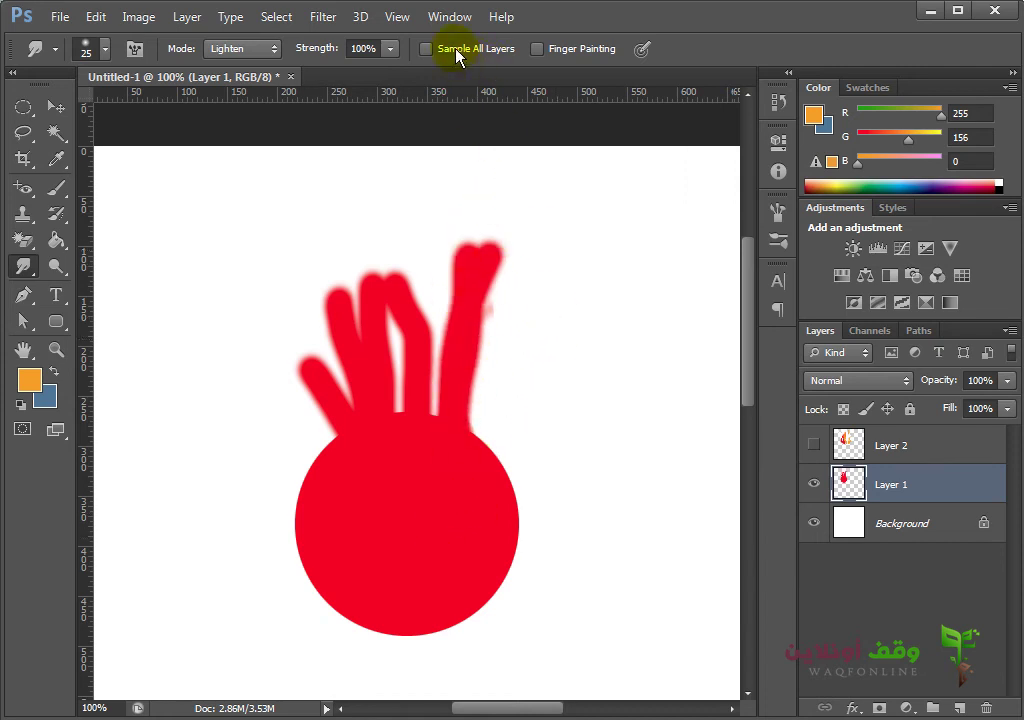
Step: With Sample All Layers on, cut curved and diagonal white streaks through the red shape
left_click(452, 50)
mouse_move(542, 421)
left_mouse_down()
mouse_move(434, 537)
mouse_move(415, 630)
left_mouse_up()
mouse_move(500, 450)
left_mouse_down()
mouse_move(434, 530)
mouse_move(411, 346)
left_mouse_up()
mouse_move(450, 567)
left_mouse_down()
mouse_move(521, 565)
mouse_move(382, 263)
mouse_move(418, 412)
left_mouse_up()
mouse_move(380, 325)
left_mouse_down()
mouse_move(426, 334)
mouse_move(398, 318)
mouse_move(354, 316)
mouse_move(347, 279)
mouse_move(567, 327)
mouse_move(647, 358)
left_mouse_up()
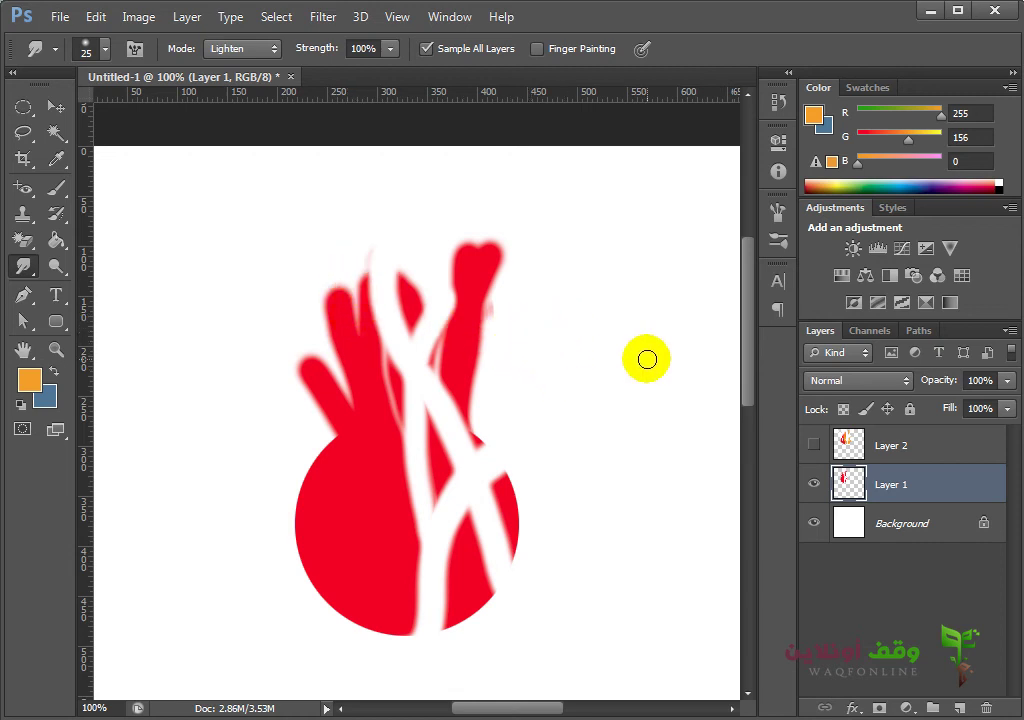
Step: Make Layer 2 visible again and streak white across the orange flame
left_click(813, 444)
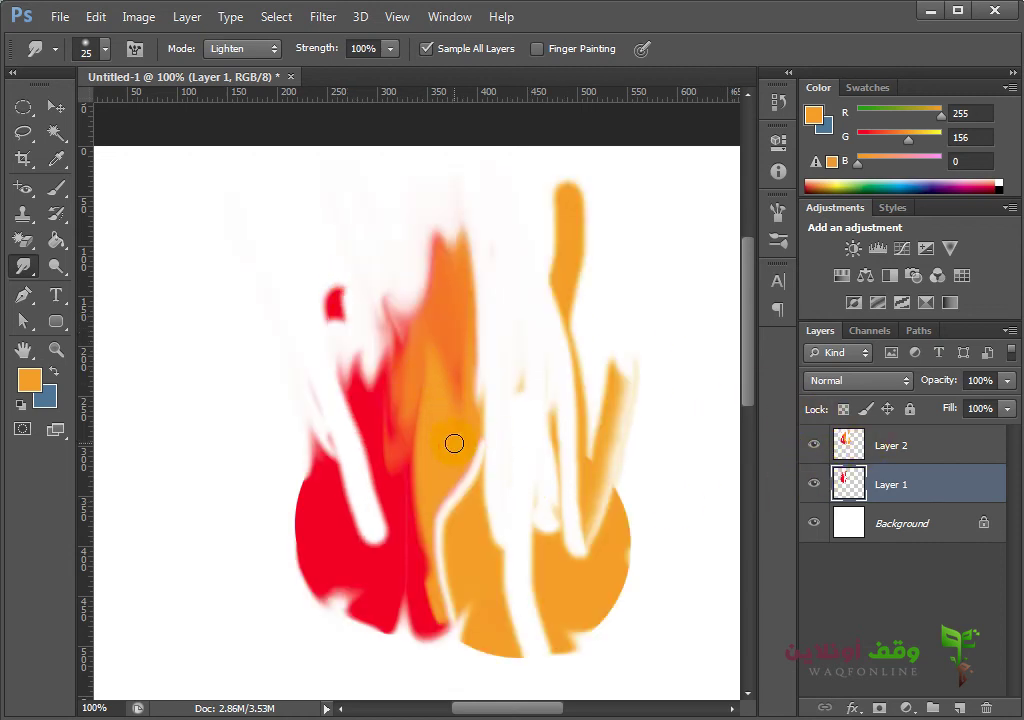
mouse_move(454, 443)
left_mouse_down()
mouse_move(462, 487)
mouse_move(526, 420)
mouse_move(718, 370)
mouse_move(723, 383)
left_mouse_up()
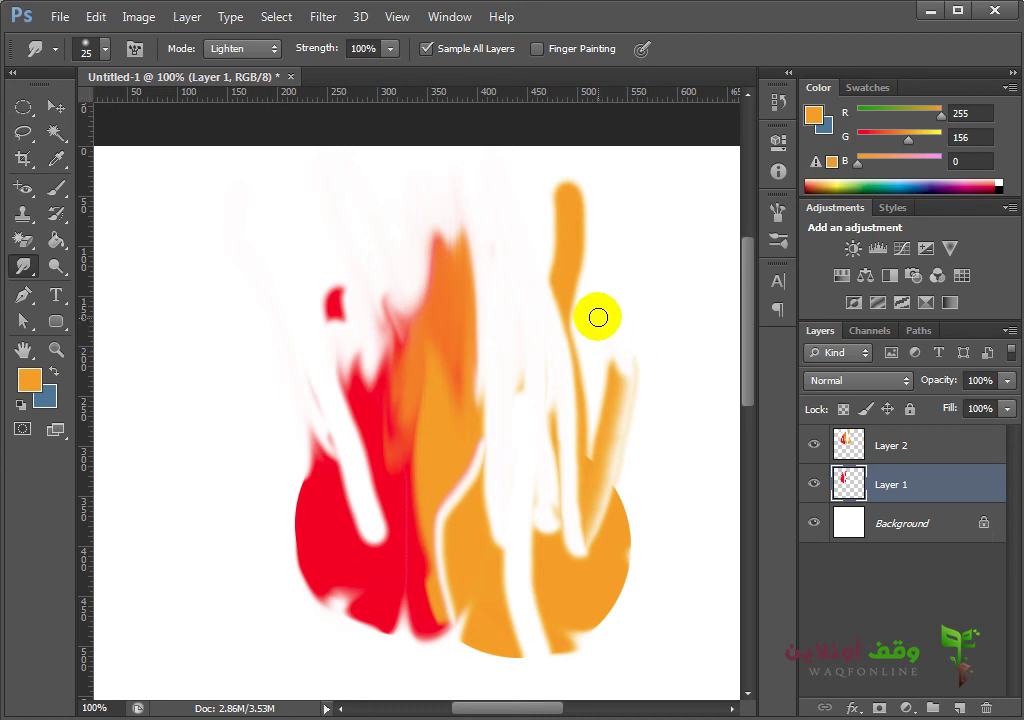
left_click(930, 12)
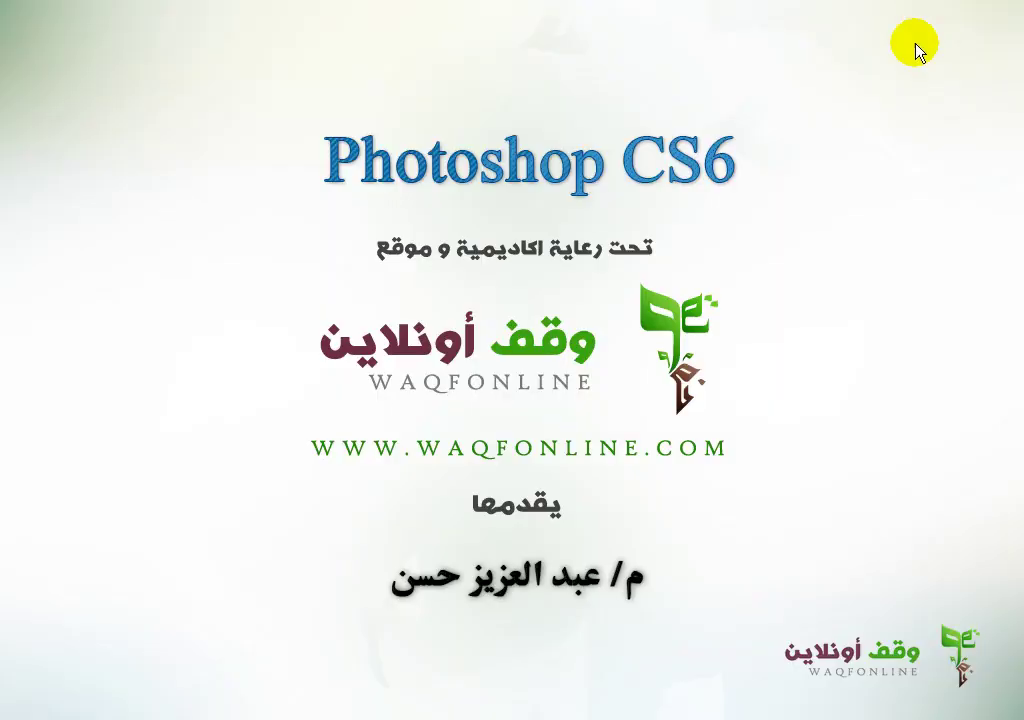